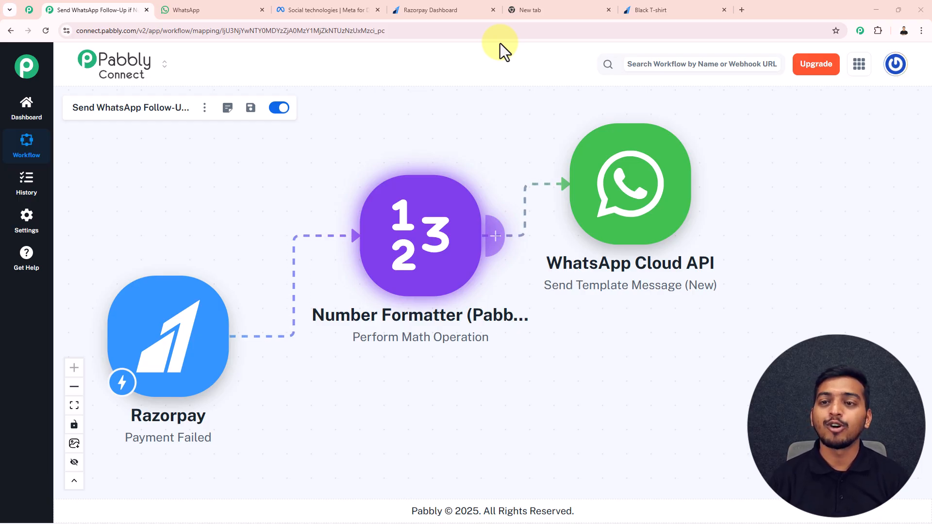
Try paying ₹500 for the Black T-shirt with the autofilled card number and details, decline saving the card, and check WhatsApp for the follow-up
click(629, 10)
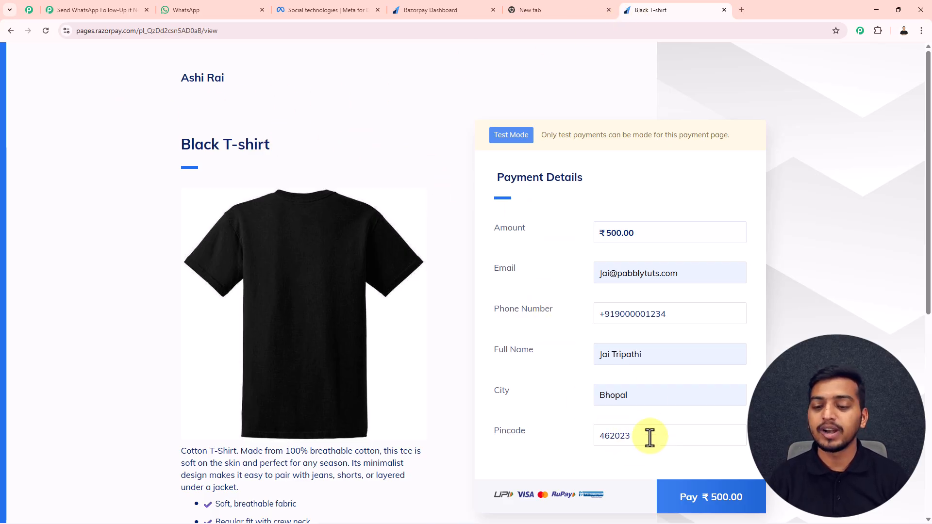
click(705, 505)
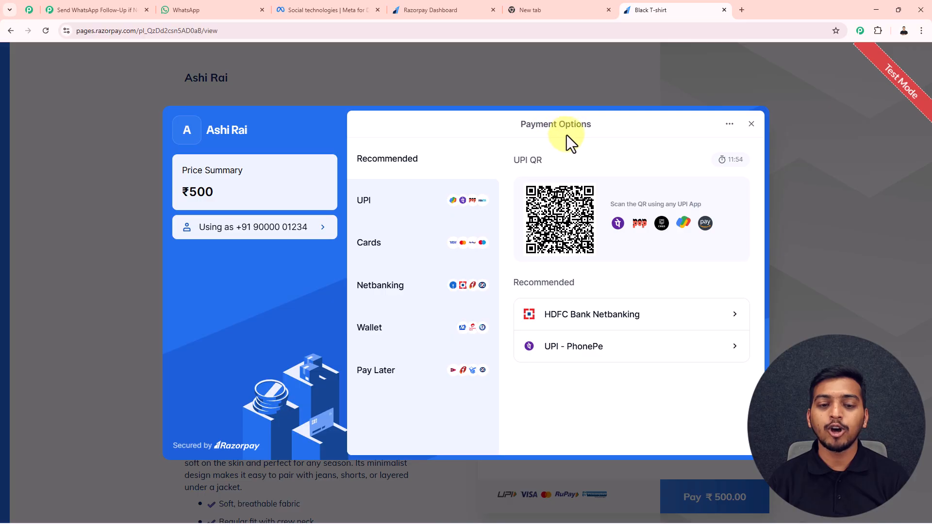
click(390, 245)
click(551, 187)
click(588, 216)
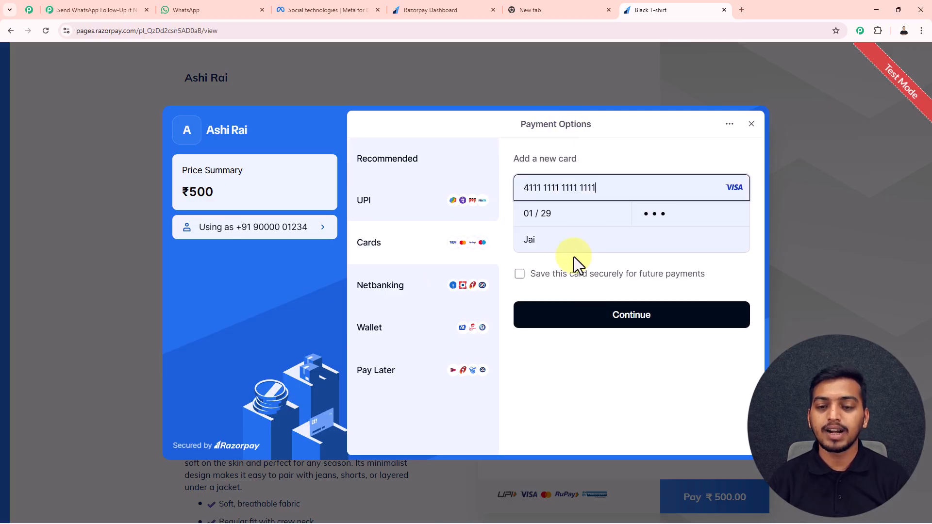
click(598, 318)
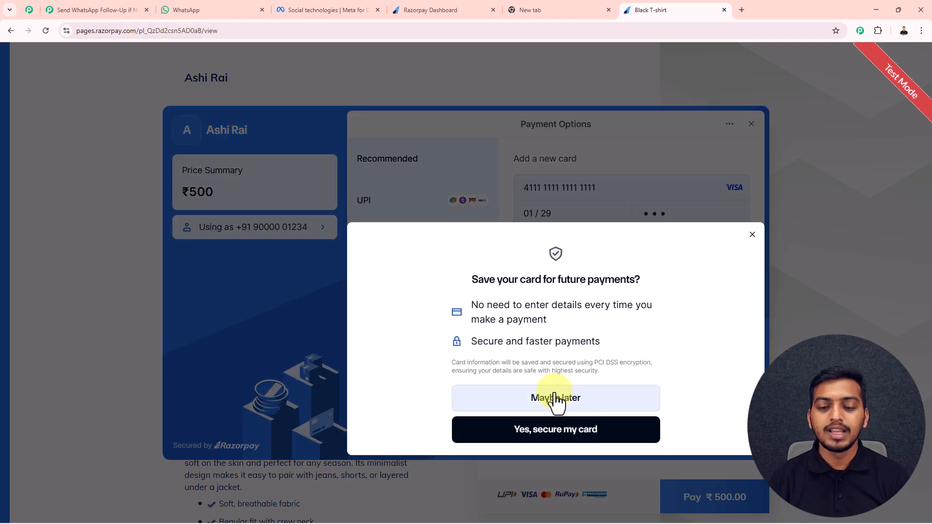
click(555, 398)
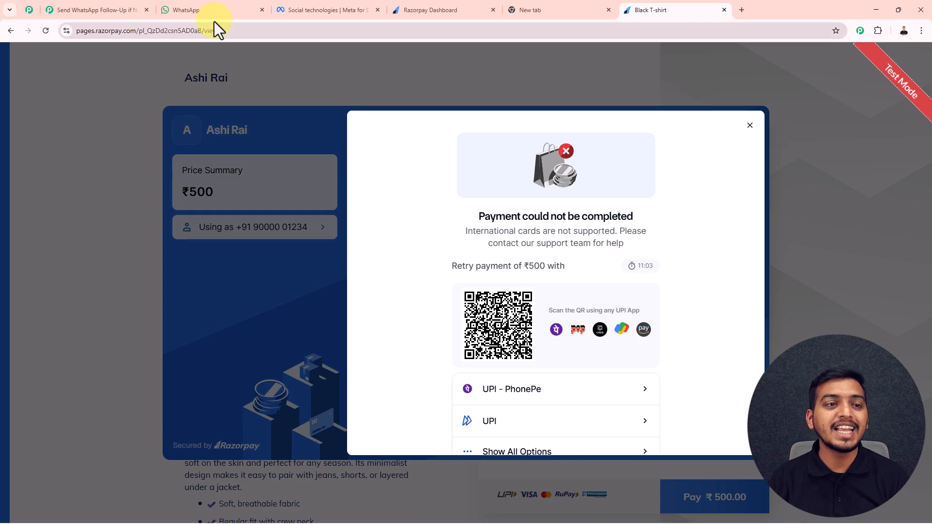
click(214, 7)
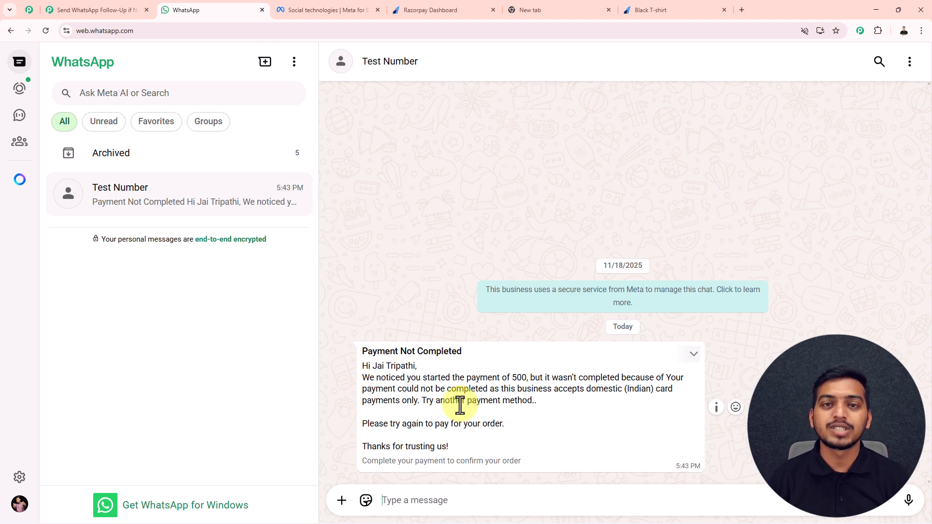
Go to pabbly.com/connect in the blank browser tab, sign in to Pabbly, and access the Pabbly Connect dashboard
click(558, 9)
click(97, 32)
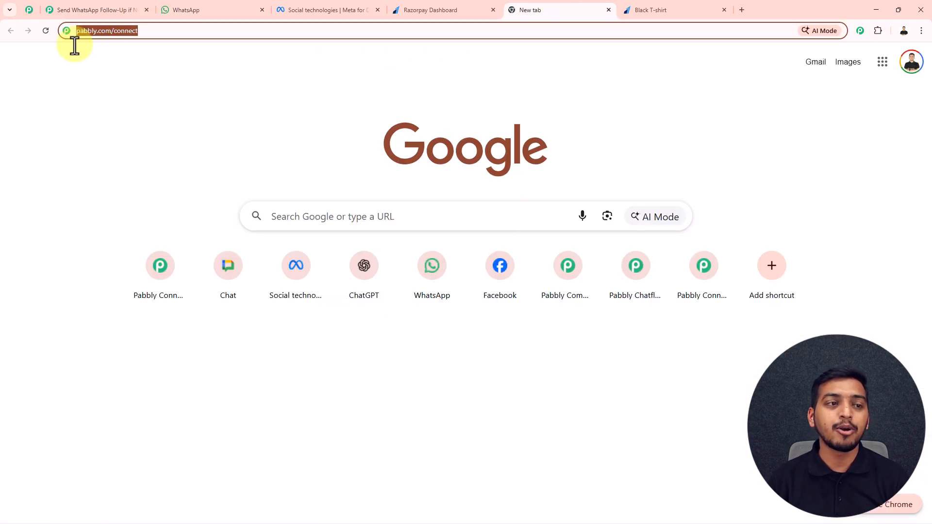
key(Return)
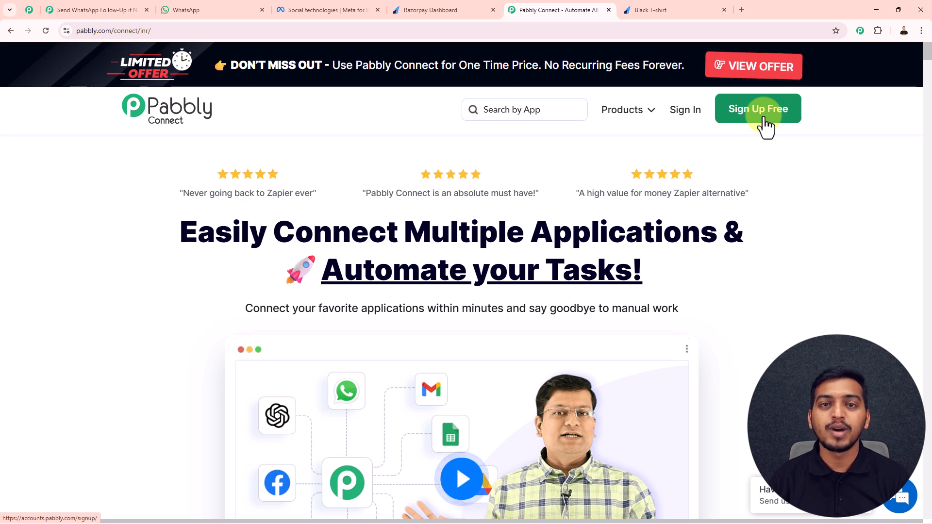
click(685, 112)
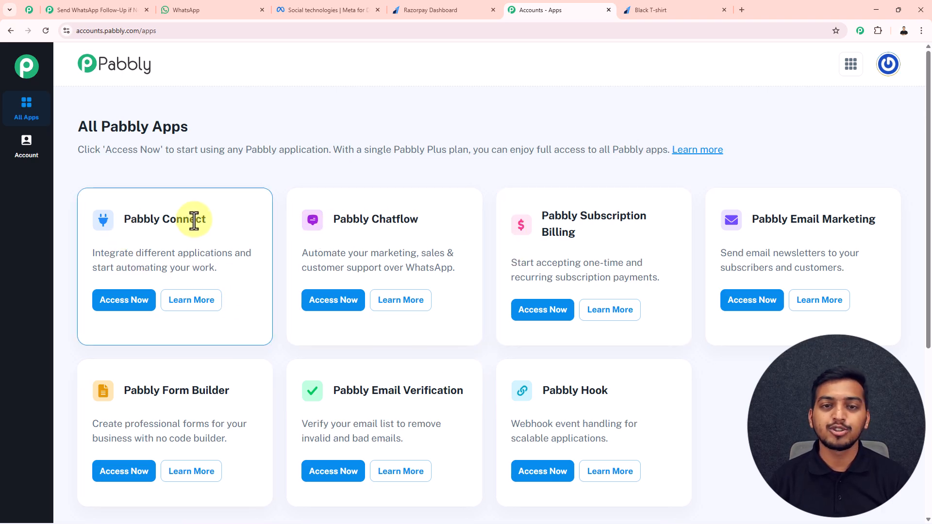
click(128, 302)
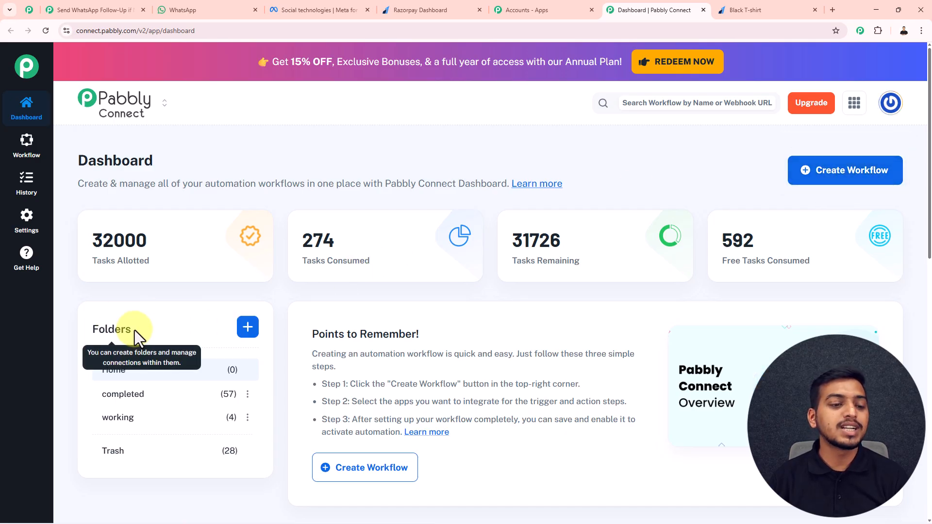
Examine the folder creation form without creating a folder, and view the Pabbly community page before returning to the Connect dashboard
click(249, 321)
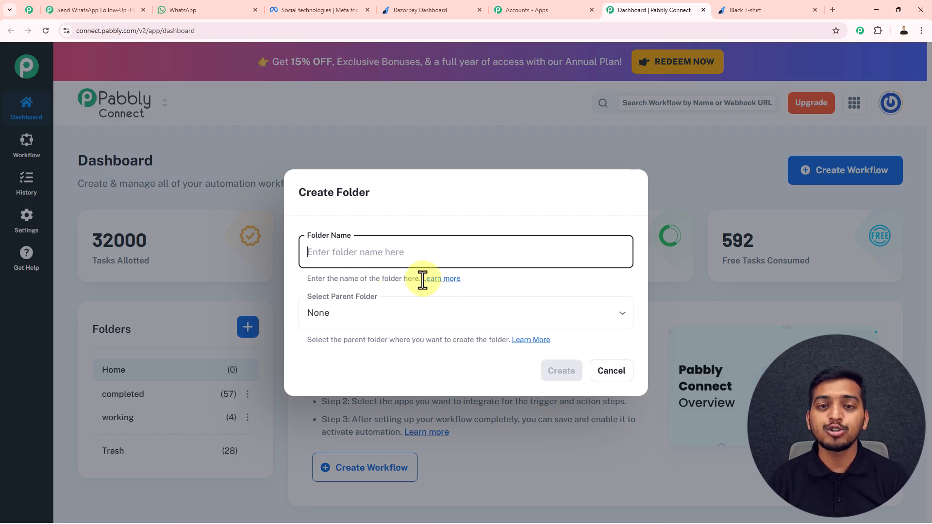
click(607, 371)
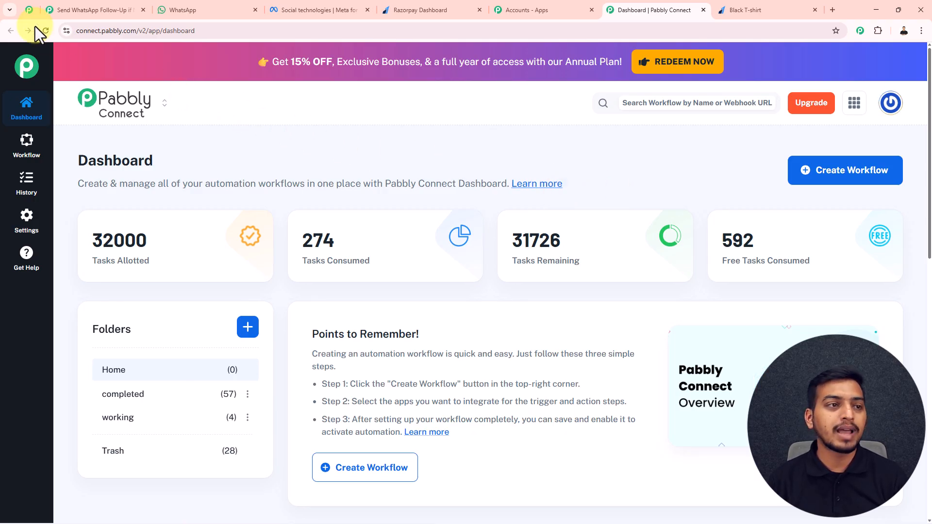
click(41, 12)
middle_click(805, 170)
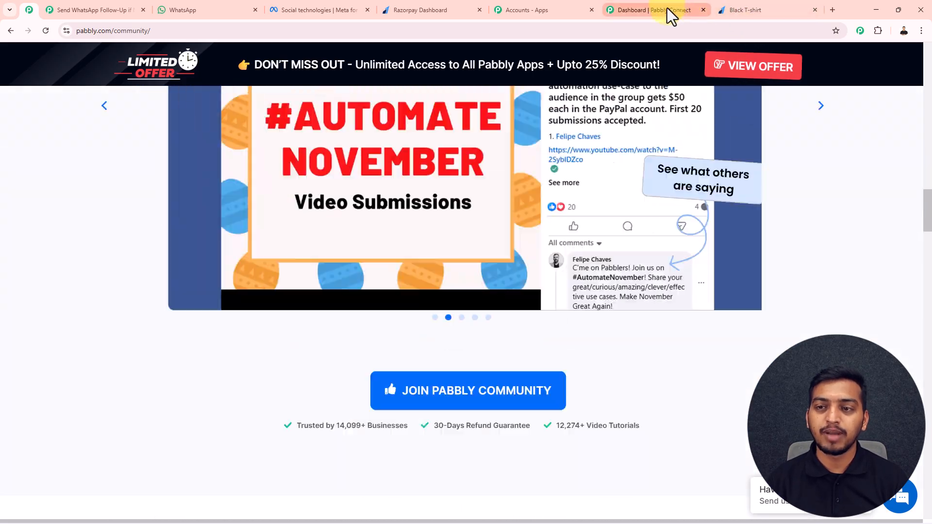
click(666, 9)
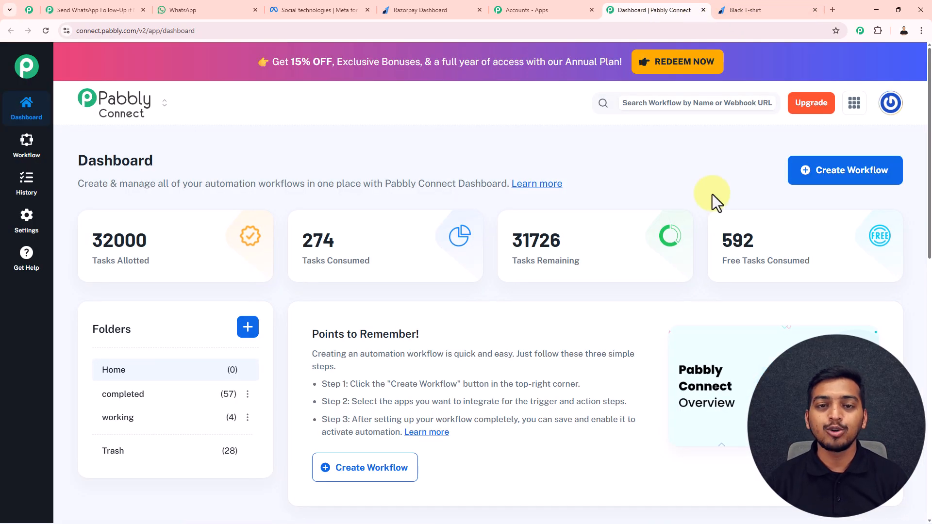
Create a workflow in the New (Beta) builder named "Recover Lost Razorpay Payments with WhatsApp Follow-Up" in the working folder
click(849, 180)
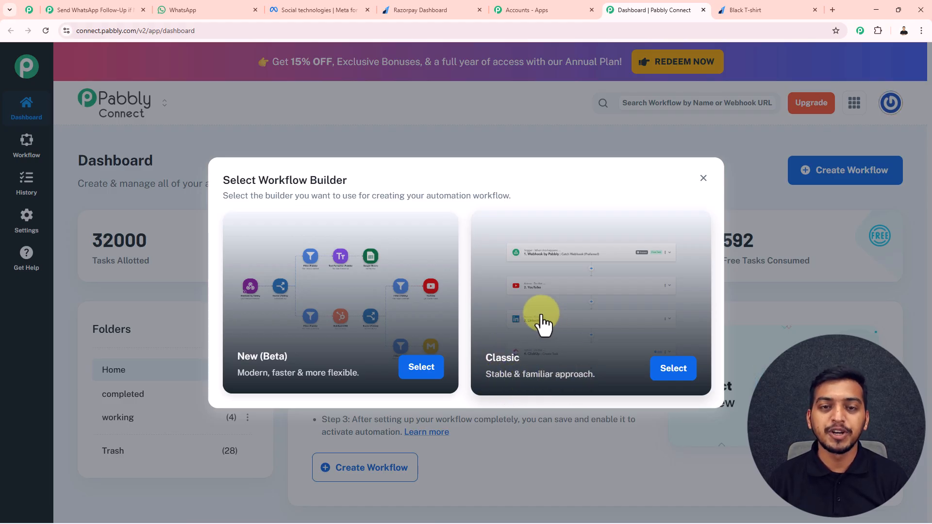
click(421, 368)
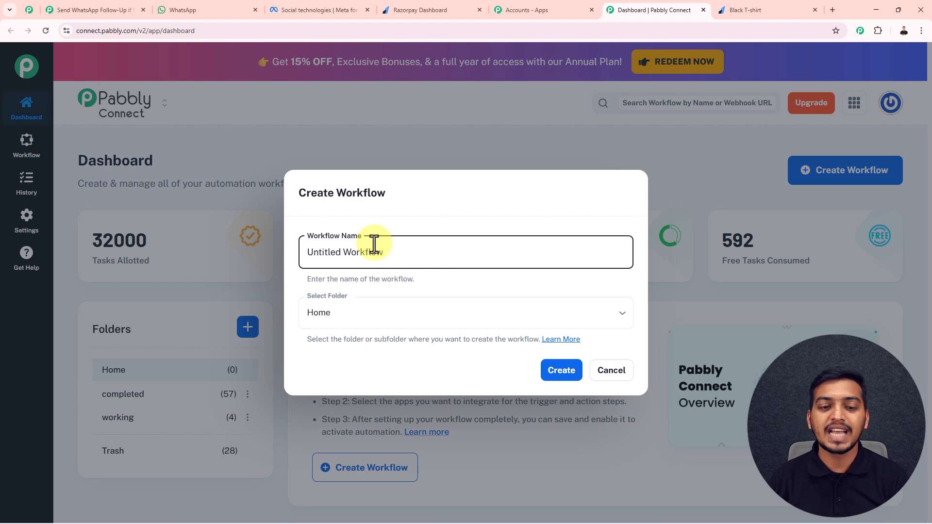
drag(387, 253, 306, 252)
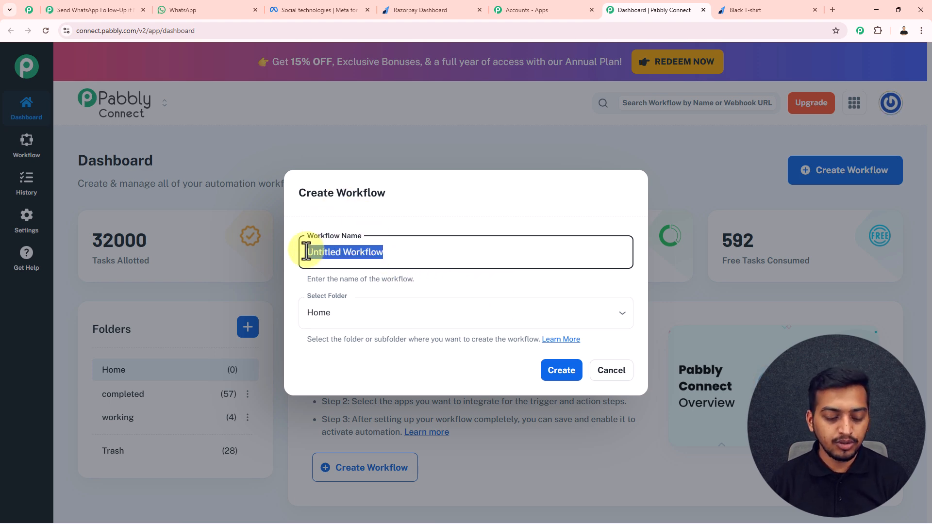
text(Recover Lost Razorpay Payments with WhatsApp Follow-Up)
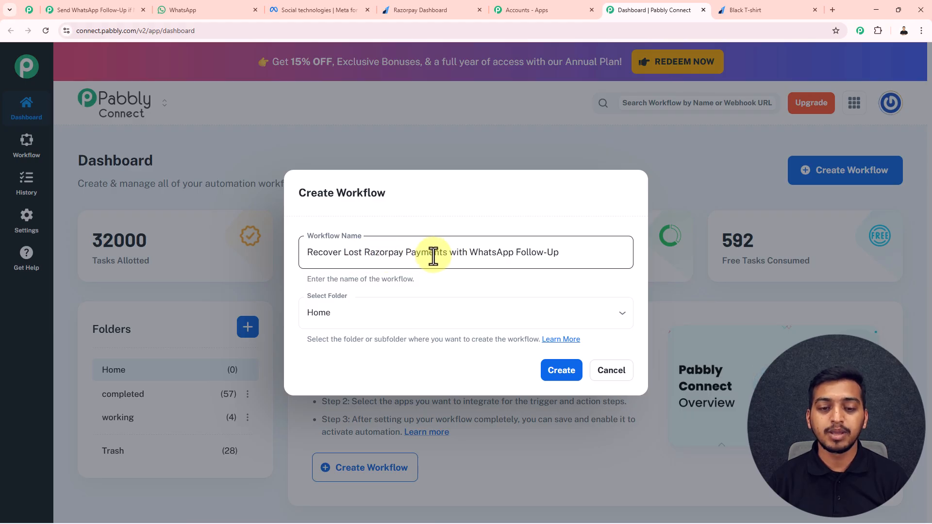
click(378, 316)
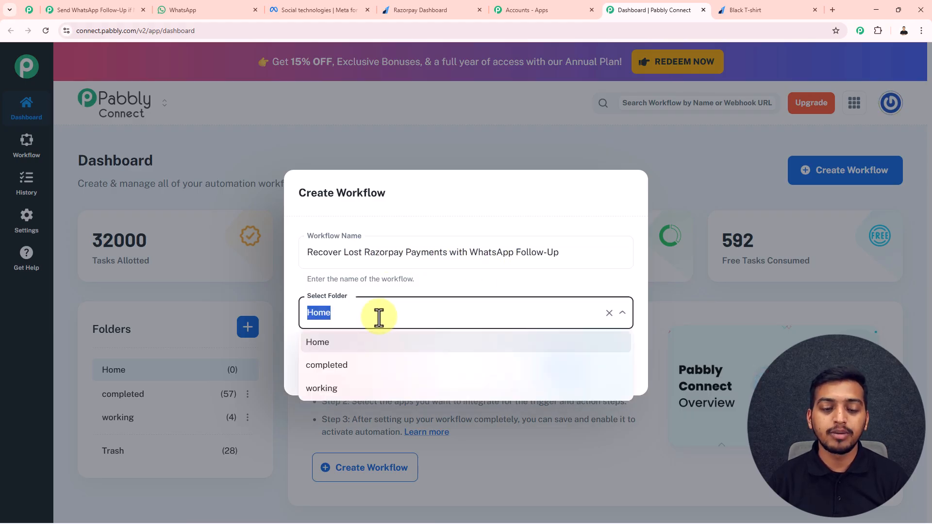
click(340, 388)
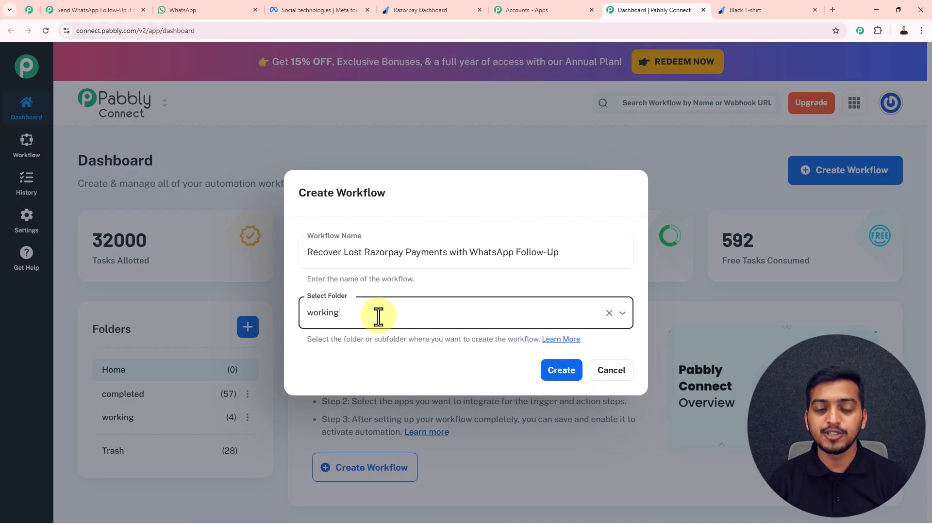
click(561, 371)
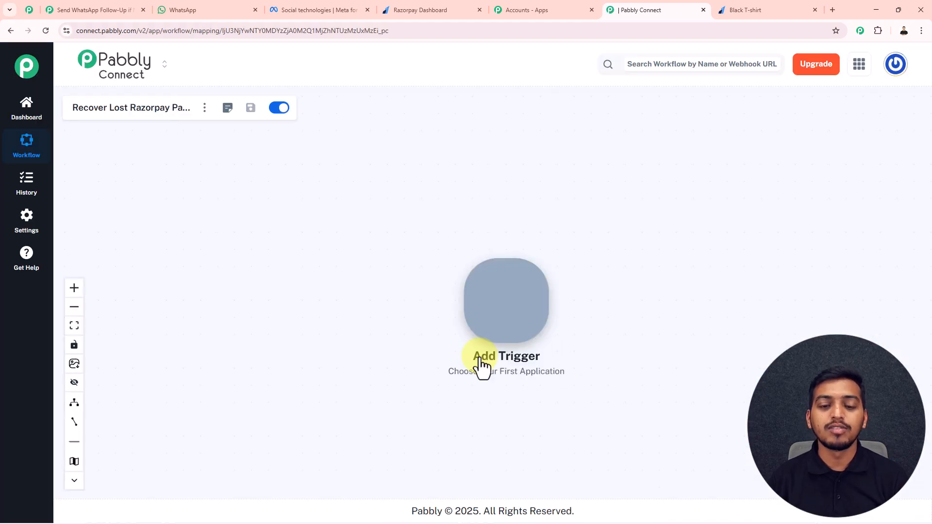
Search the trigger apps for "razorpay" and set Razorpay as the workflow's trigger application
scroll(512, 372, up, 3)
drag(576, 318, 469, 297)
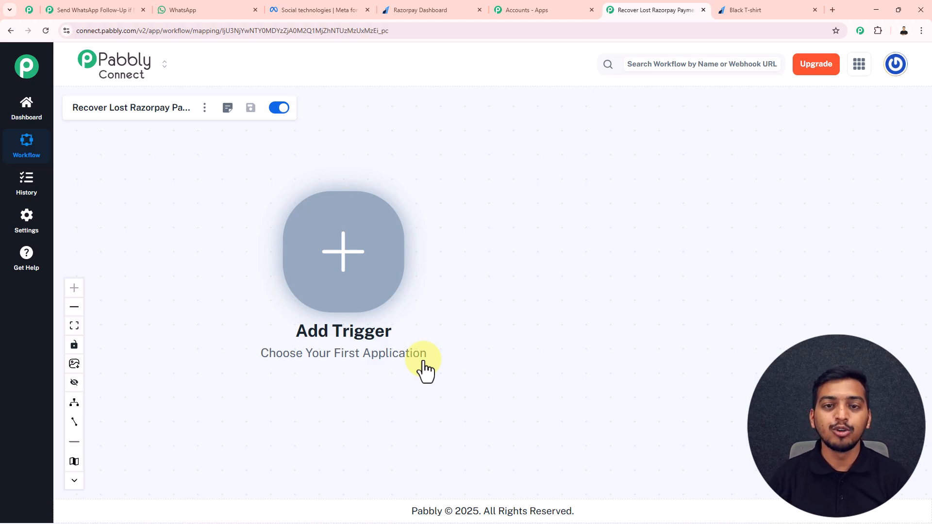
click(348, 256)
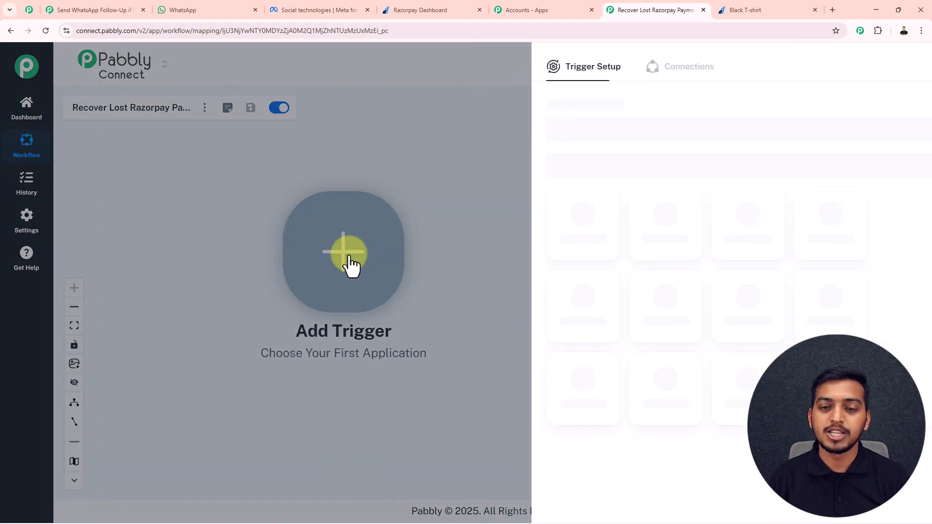
click(610, 124)
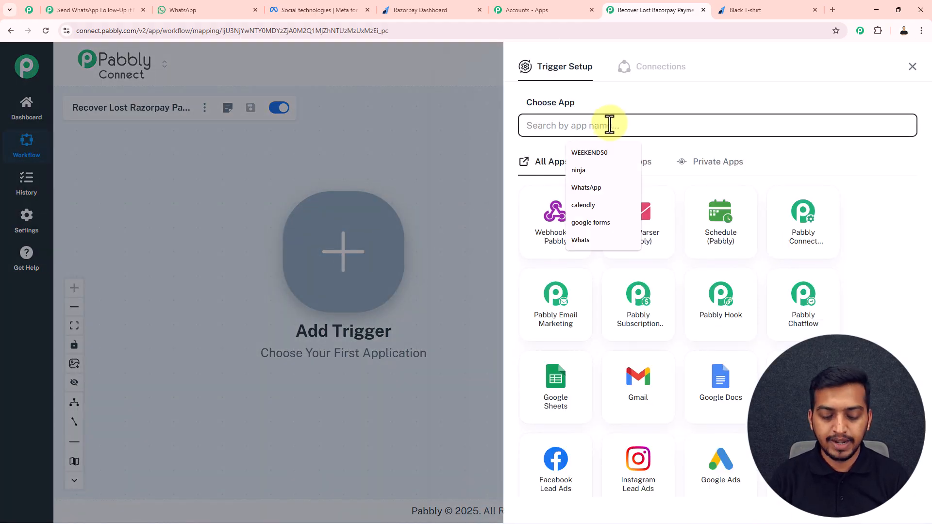
text(razorpay)
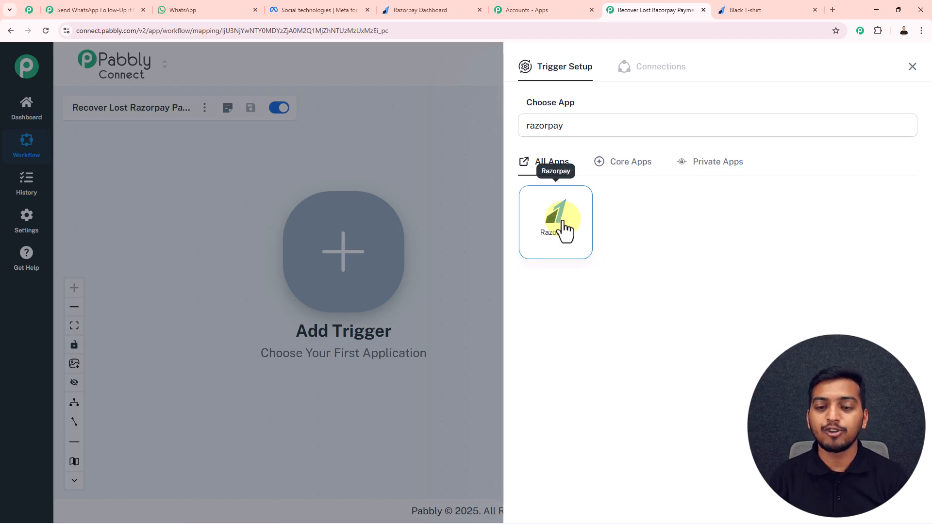
click(561, 225)
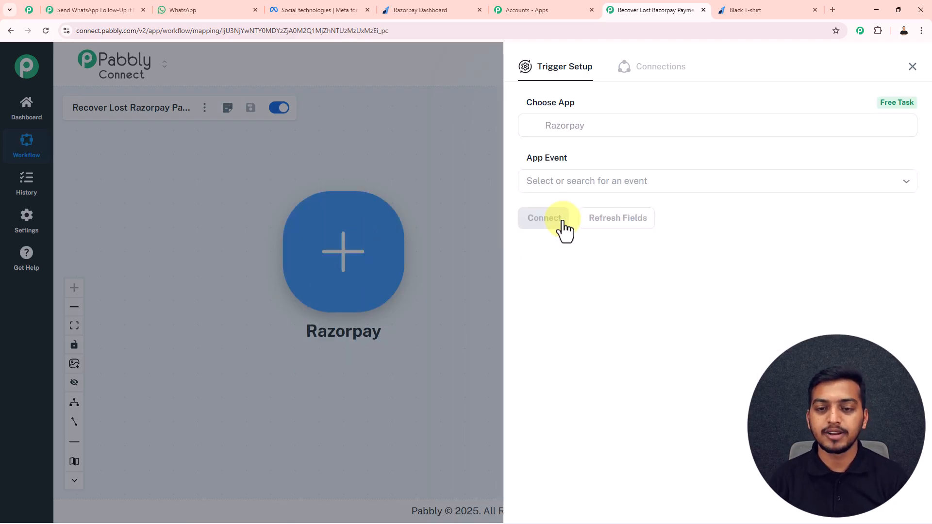
Set the Razorpay trigger's app event to Payment Failed
click(567, 183)
scroll(588, 270, down, 3)
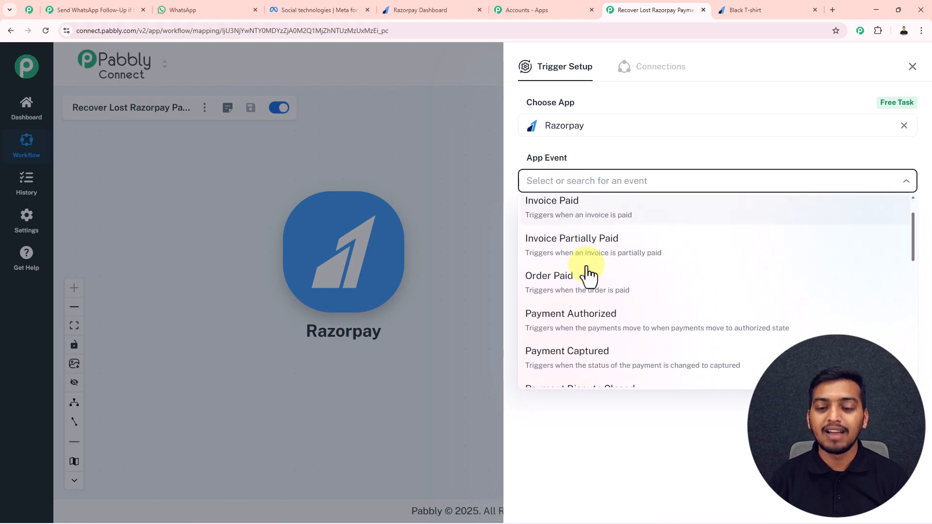
scroll(597, 265, up, 3)
scroll(626, 267, down, 5)
scroll(625, 266, down, 2)
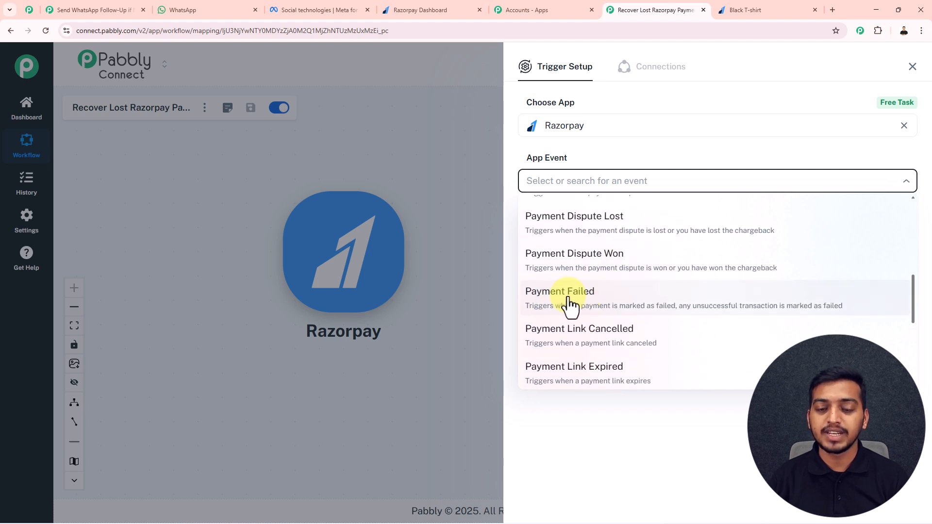
click(572, 301)
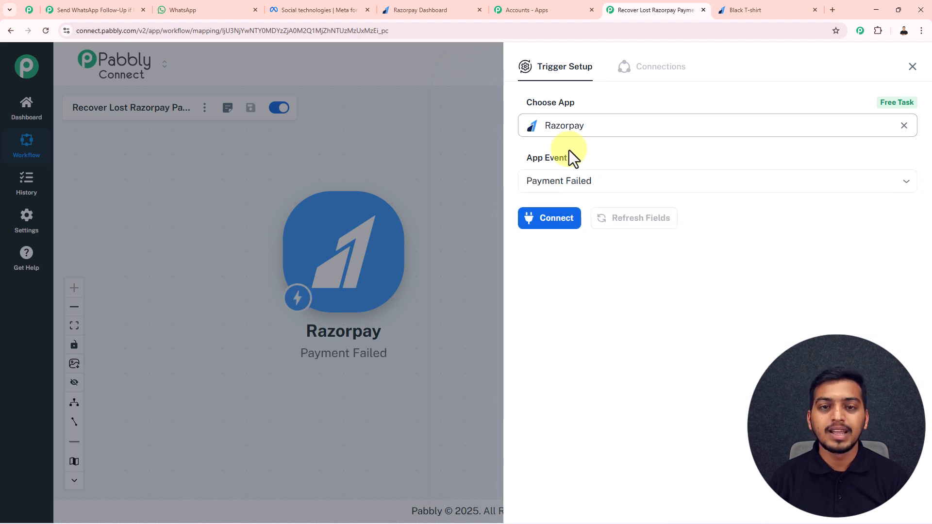
Connect the Razorpay trigger and copy its webhook URL
click(555, 222)
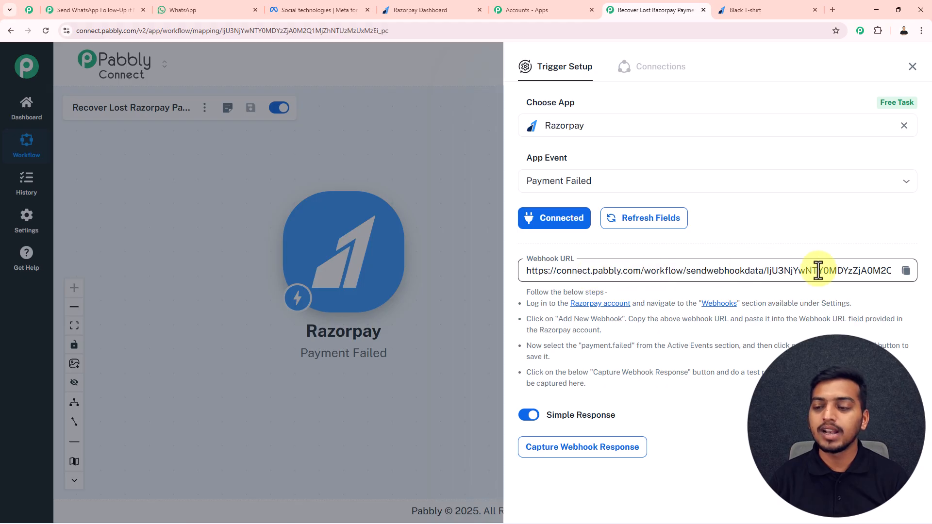
click(905, 272)
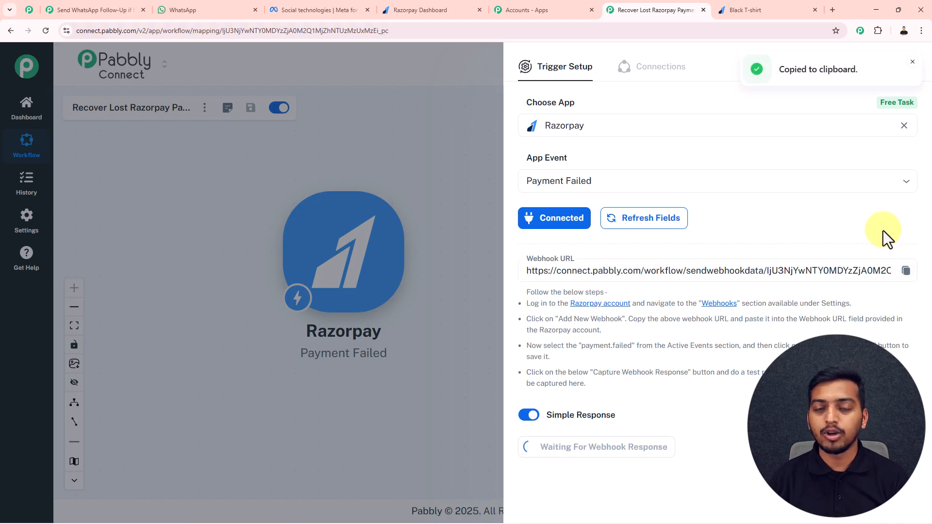
drag(527, 292, 604, 294)
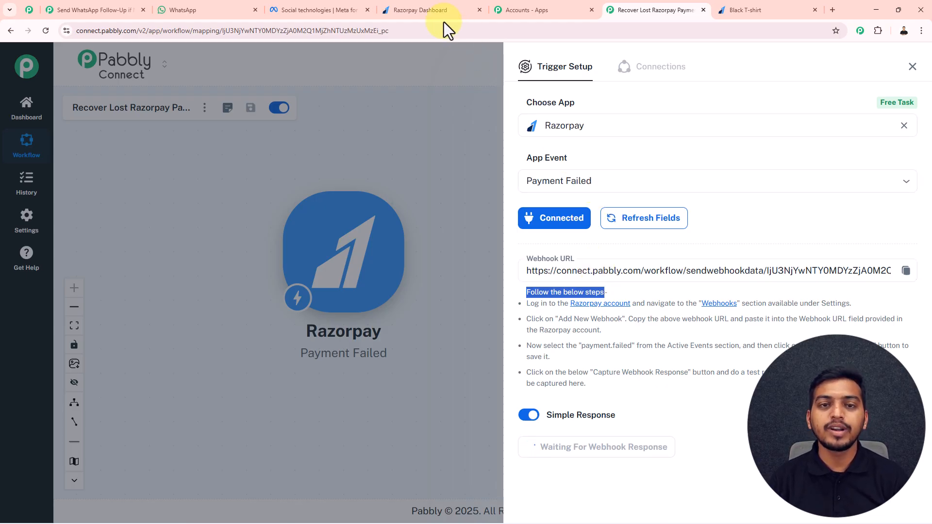
Switch to the Razorpay dashboard and open the Webhooks section of the account settings
click(401, 2)
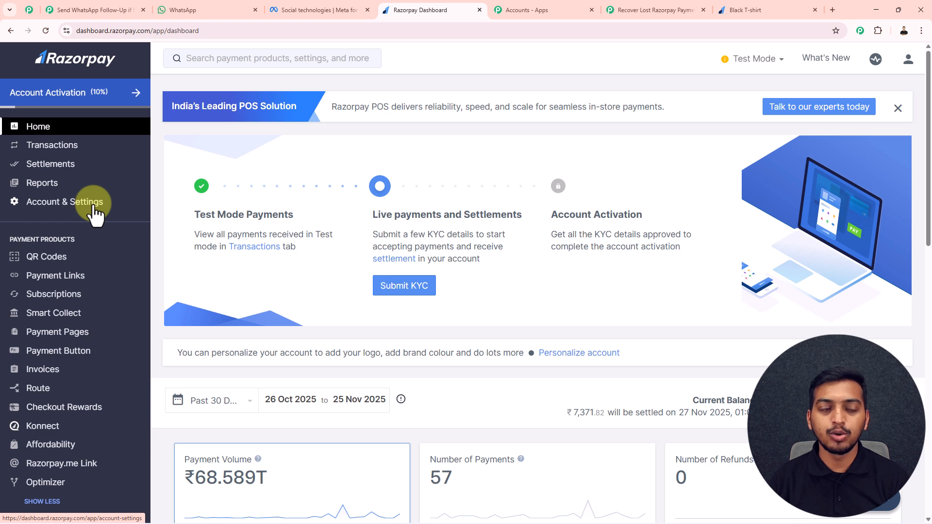
click(73, 203)
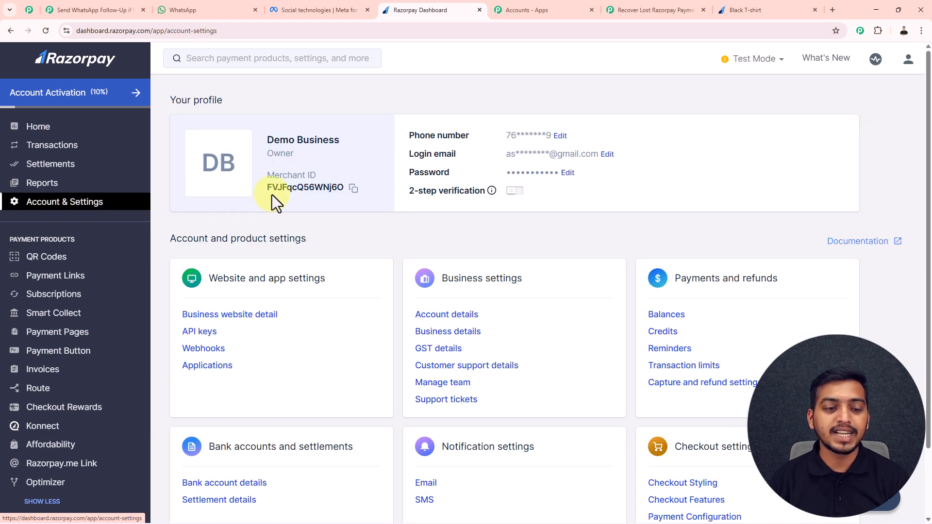
click(204, 349)
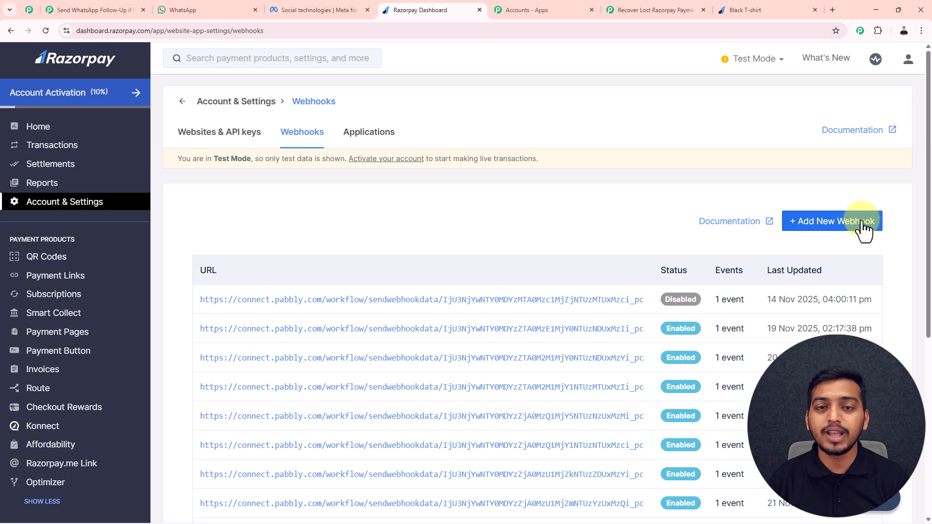
Create a new Razorpay webhook that uses the copied Pabbly Connect URL and has only the payment.failed event active
click(825, 223)
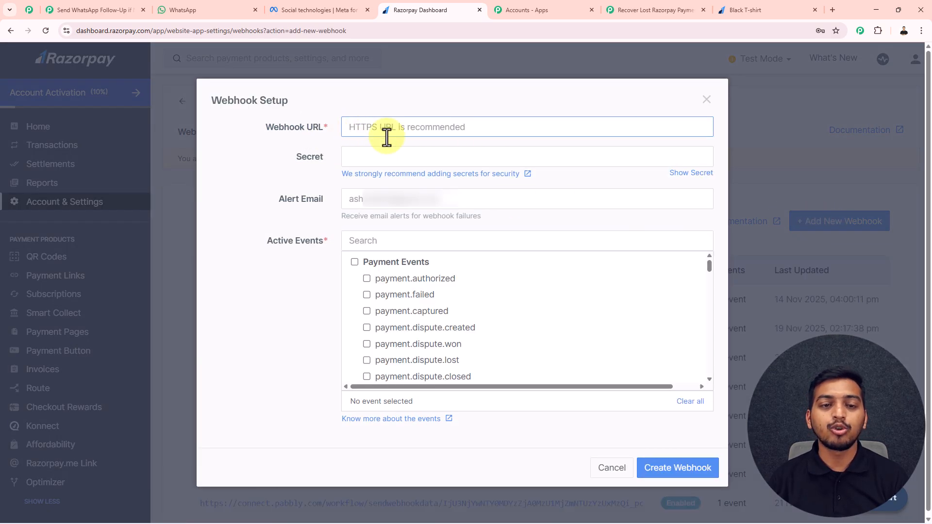
click(387, 128)
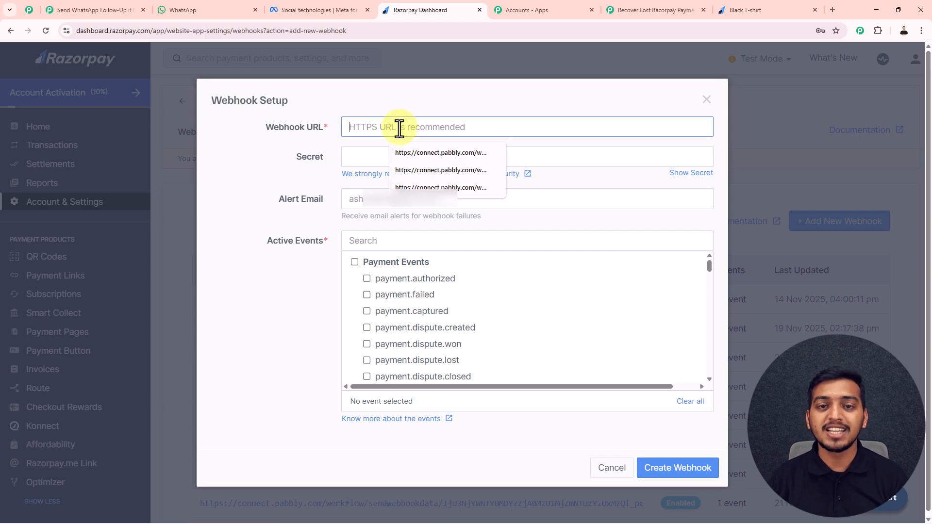
key(ctrl+v)
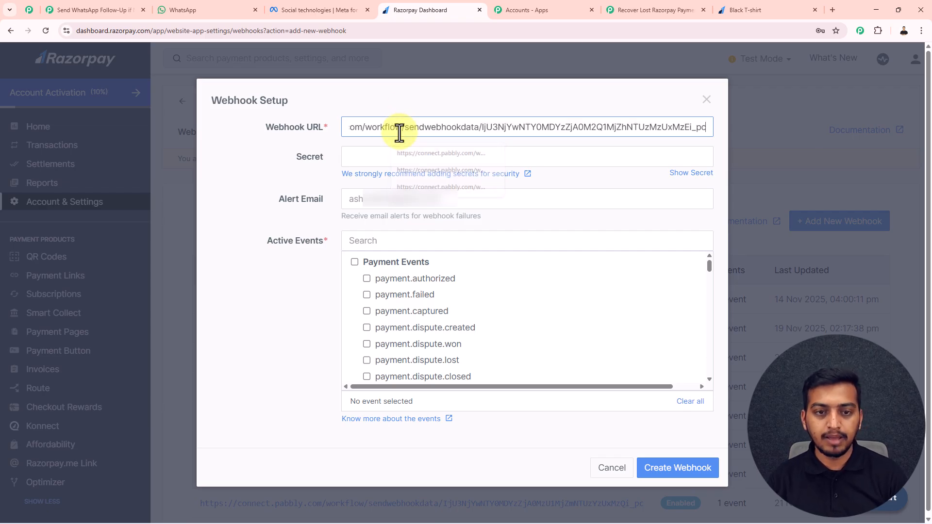
click(418, 105)
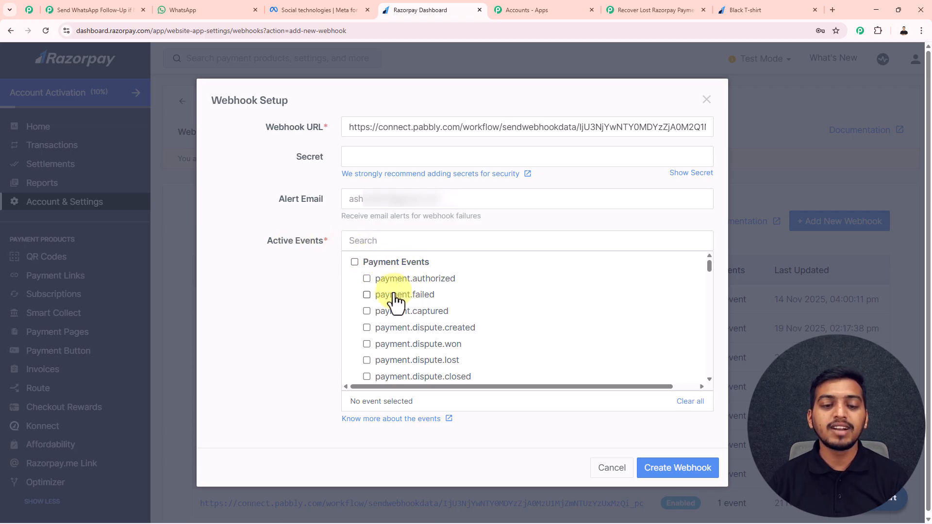
click(368, 295)
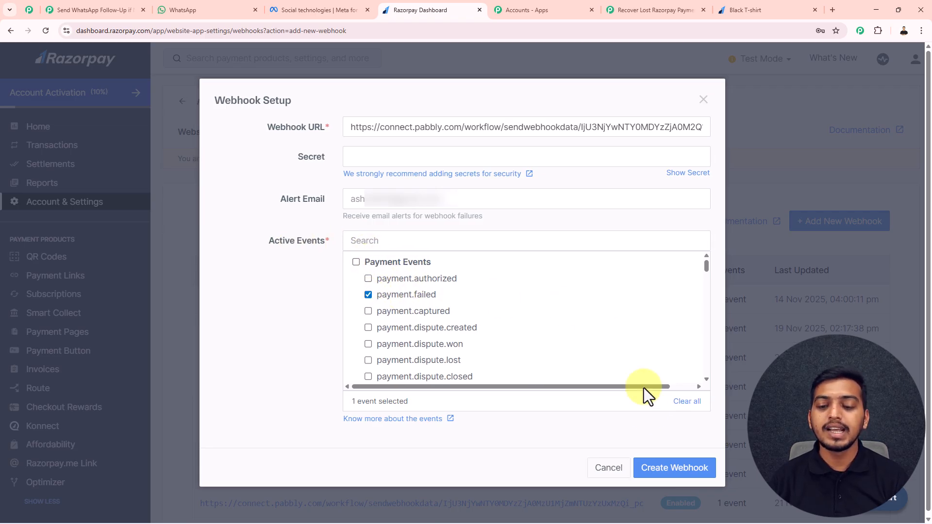
click(669, 472)
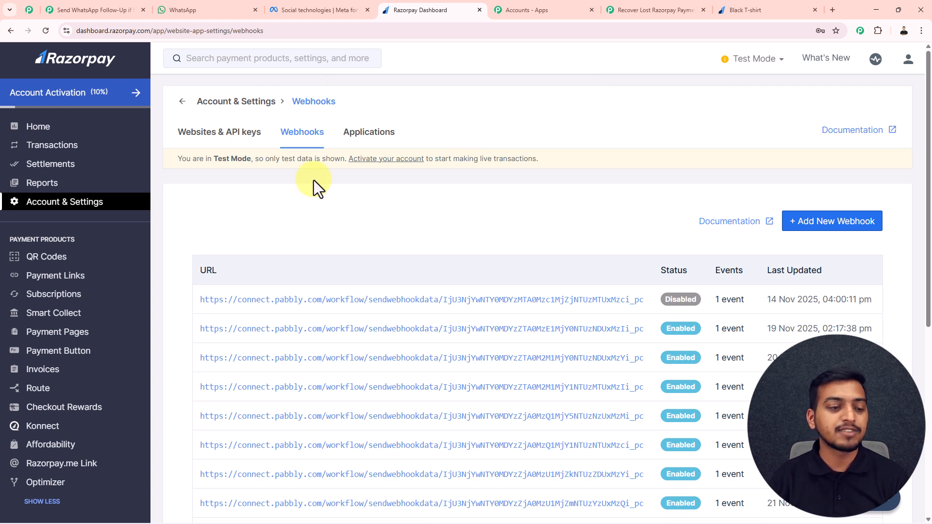
Copy the link of the Black T-shirt payment page ending in 8oVoh6aJ and open it in a fresh browser tab
click(63, 331)
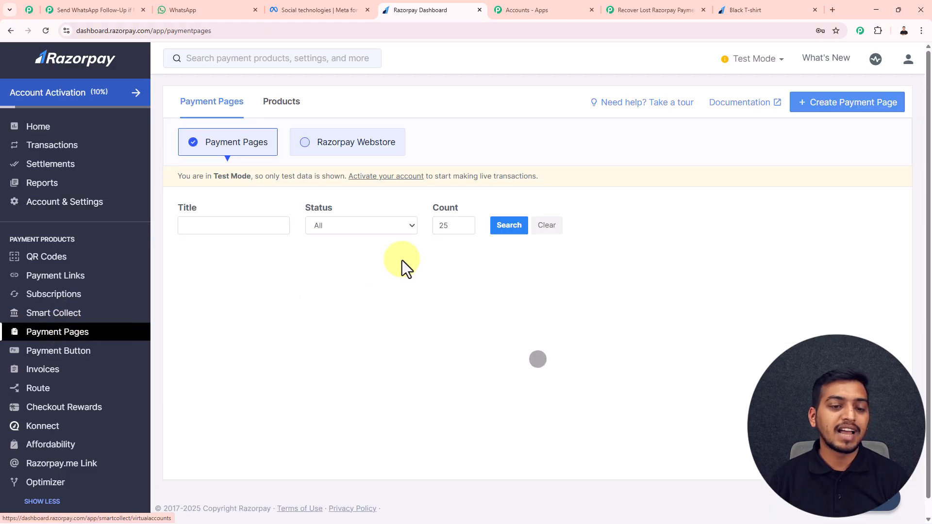
scroll(405, 261, down, 1)
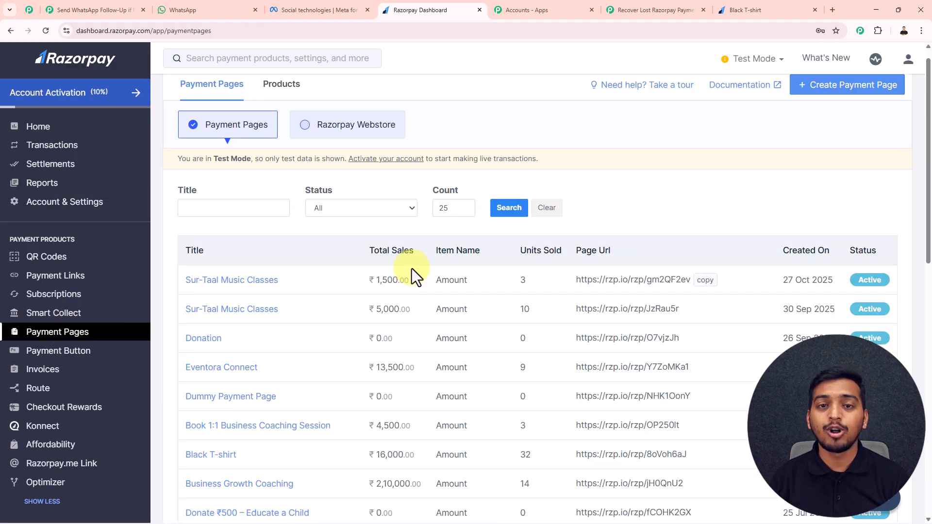
scroll(412, 269, down, 2)
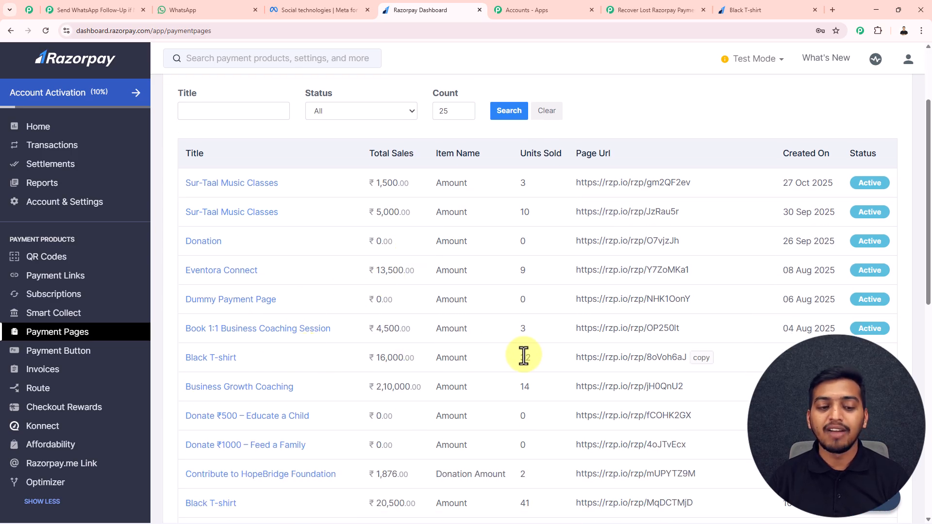
click(698, 361)
click(815, 10)
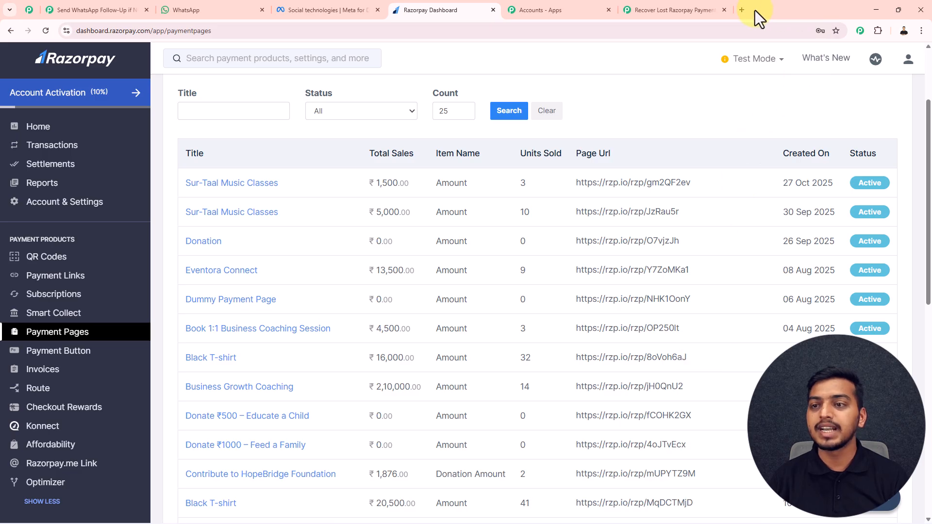
click(741, 11)
click(280, 32)
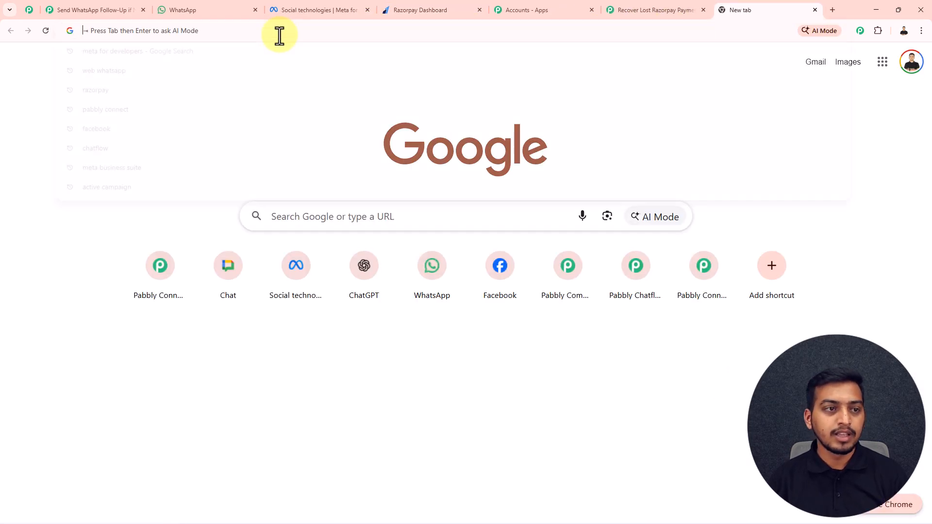
key(ctrl+v)
key(Return)
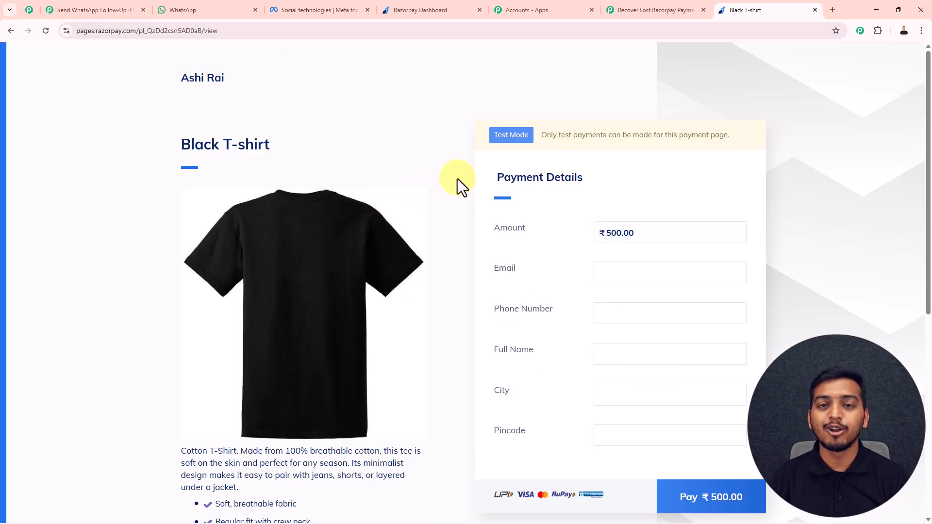
Fill in the customer's details and attempt the ₹500 payment by card, entering the card number, expiry date and CVV without saving the card
click(634, 271)
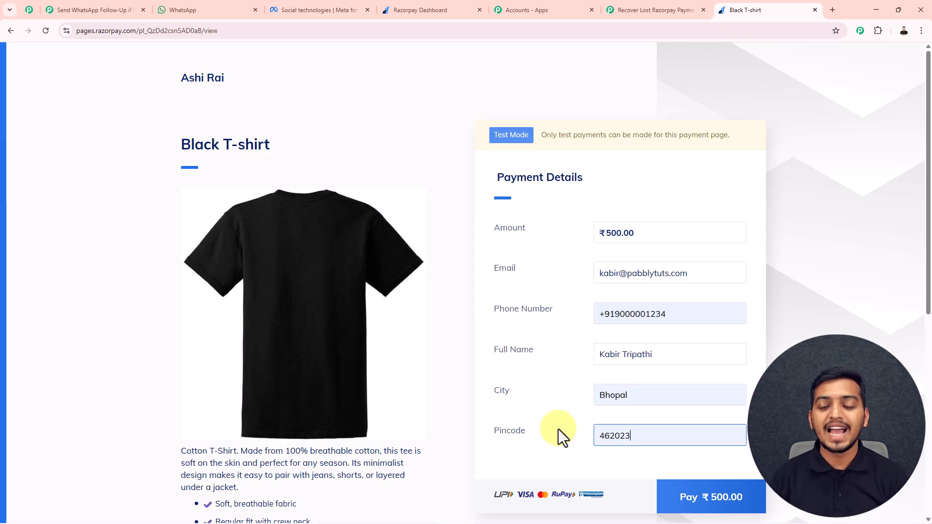
click(713, 499)
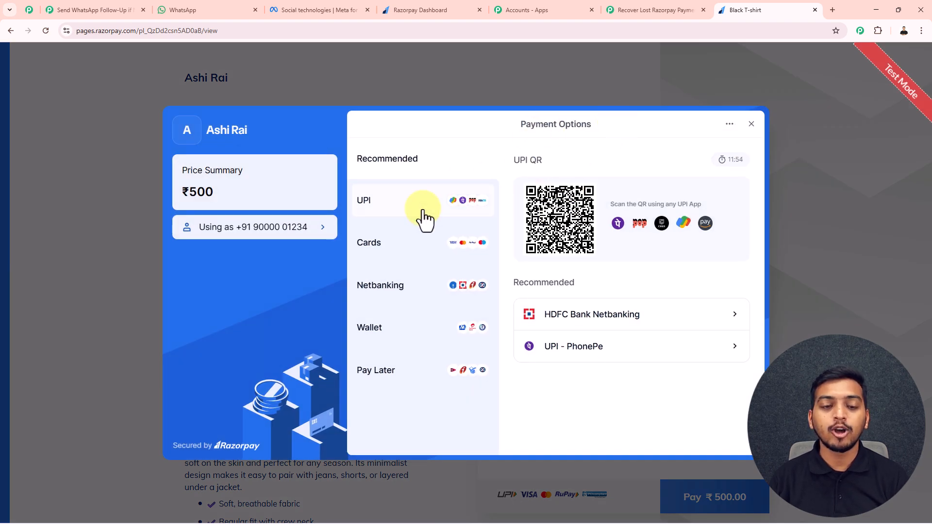
click(390, 253)
click(547, 191)
click(589, 218)
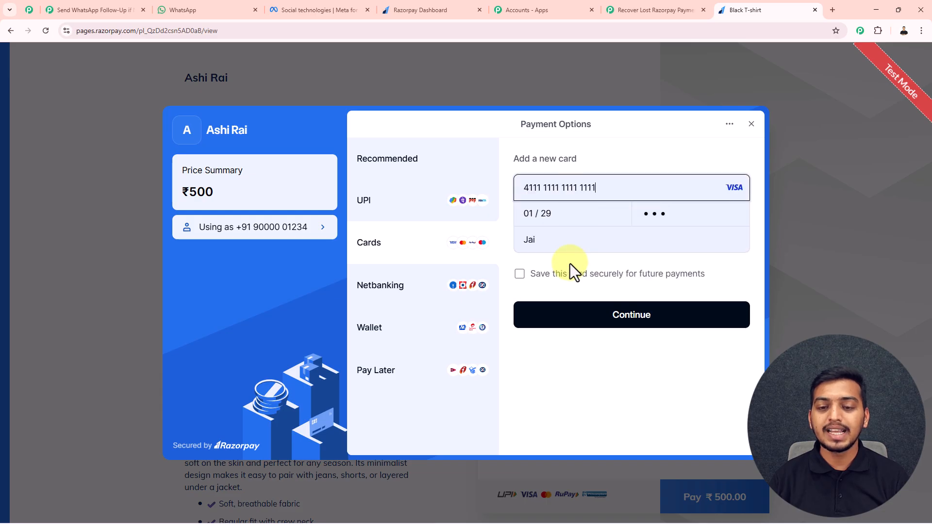
click(625, 320)
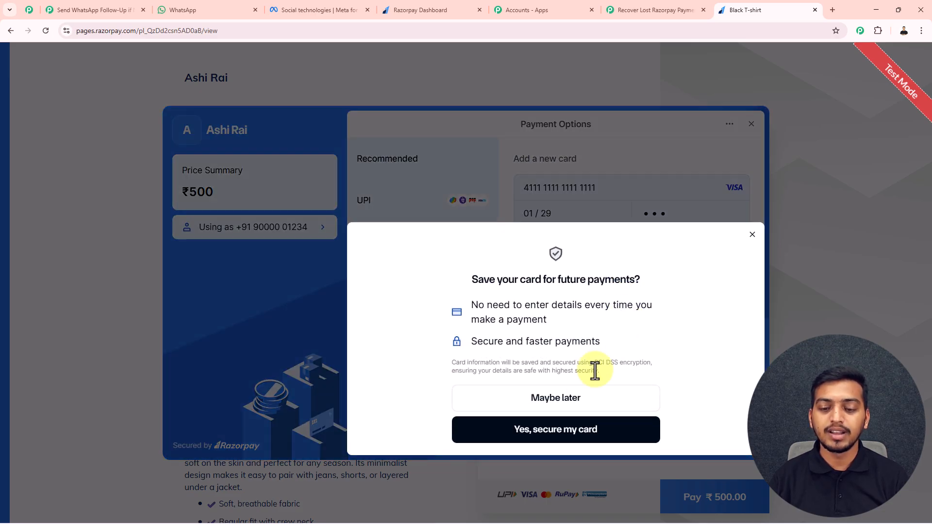
click(571, 409)
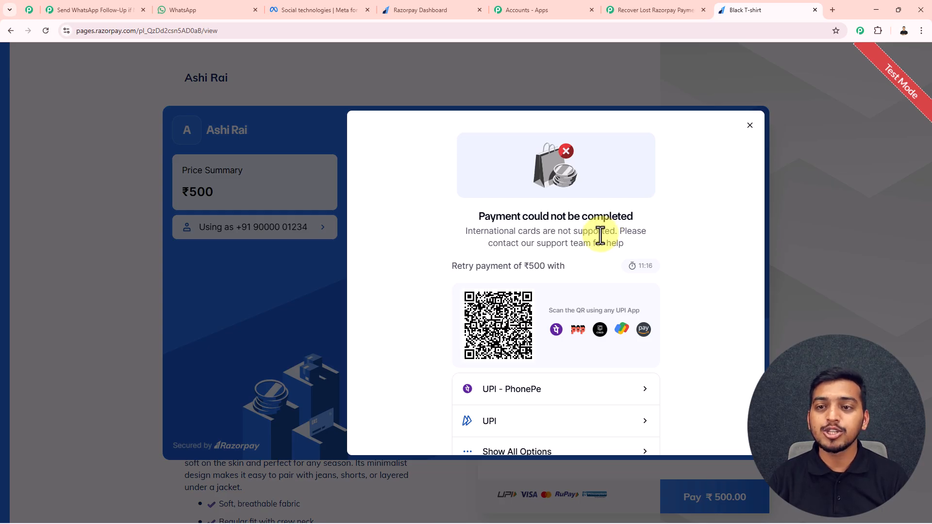
Switch back to the Pabbly Connect workflow and examine the payment response captured by the Razorpay trigger
click(643, 9)
scroll(604, 280, down, 5)
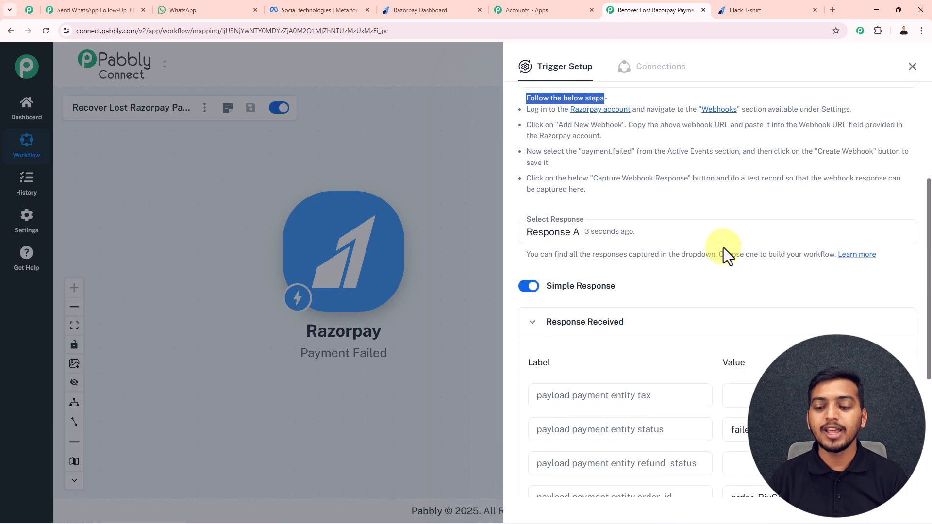
scroll(687, 291, down, 2)
scroll(724, 437, down, 2)
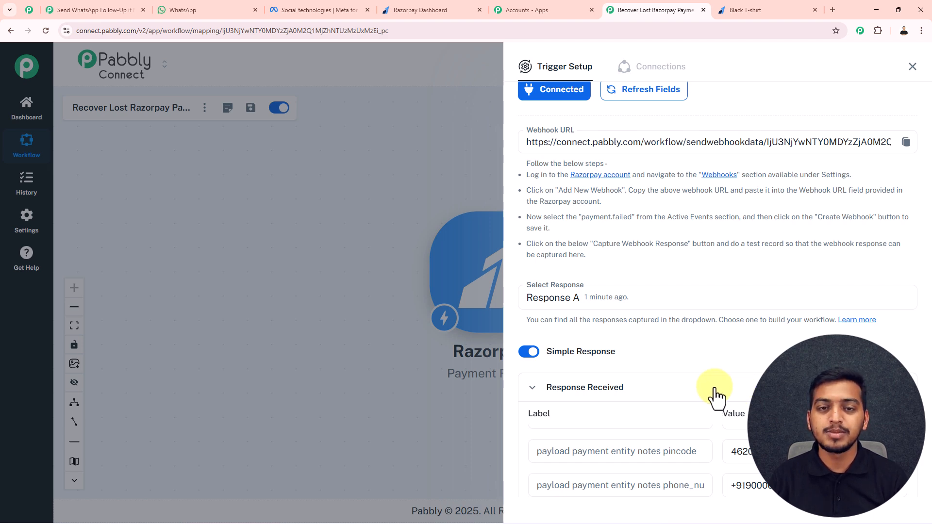
click(912, 67)
Add an action after the Razorpay trigger, search the apps for "cloud api" and choose WhatsApp Cloud API
drag(603, 227, 439, 220)
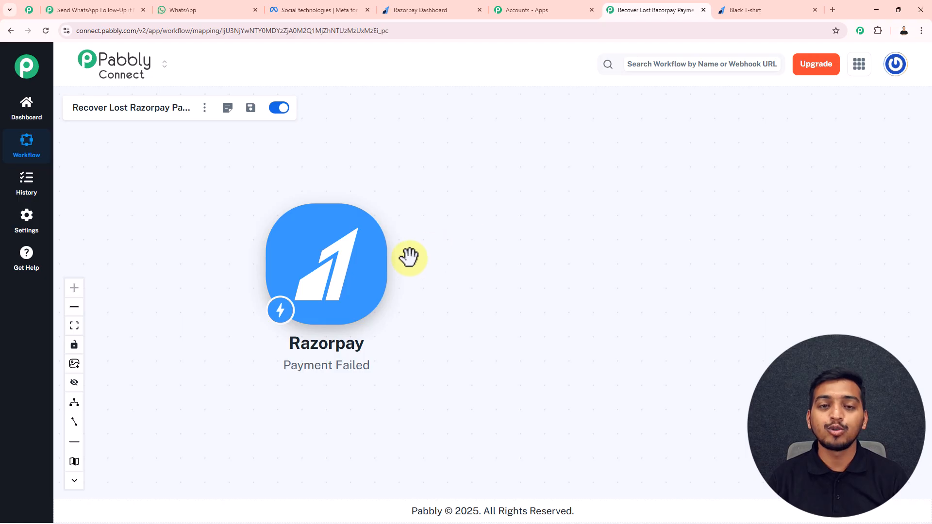
mouse_move(374, 279)
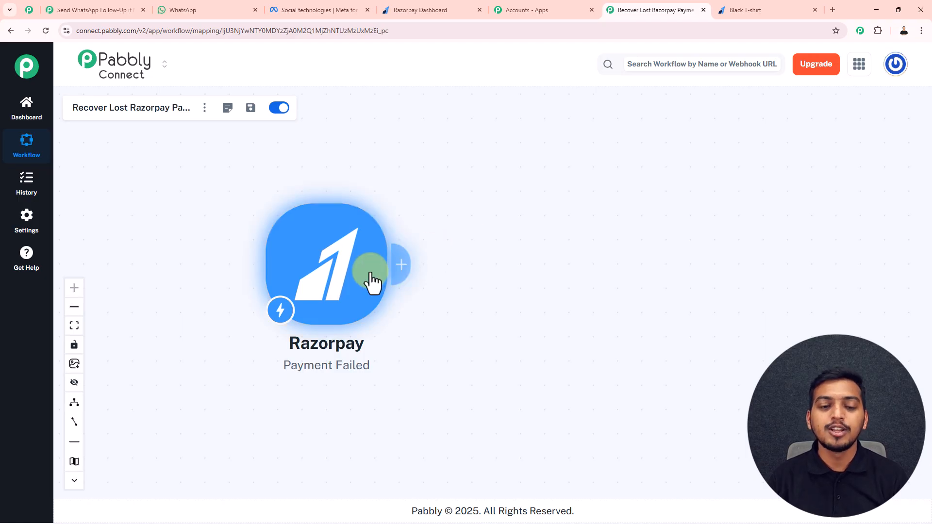
click(401, 268)
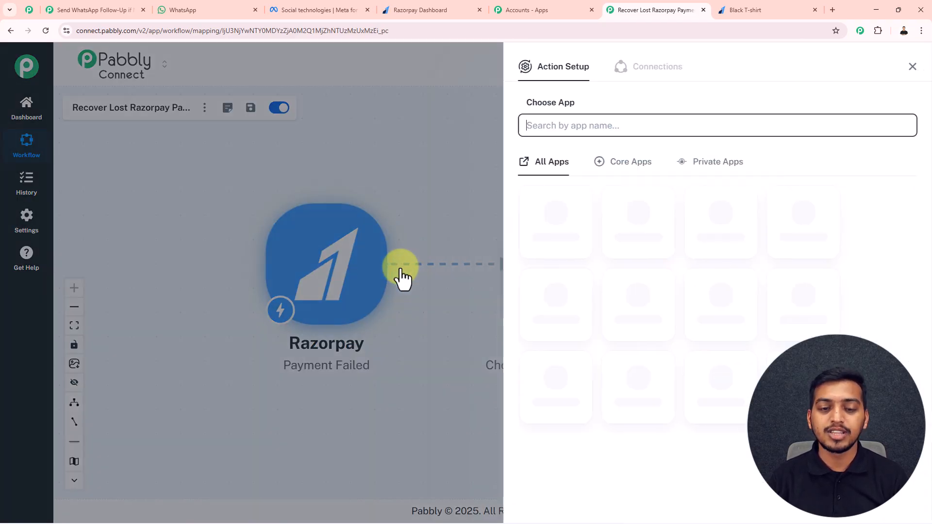
text(cl)
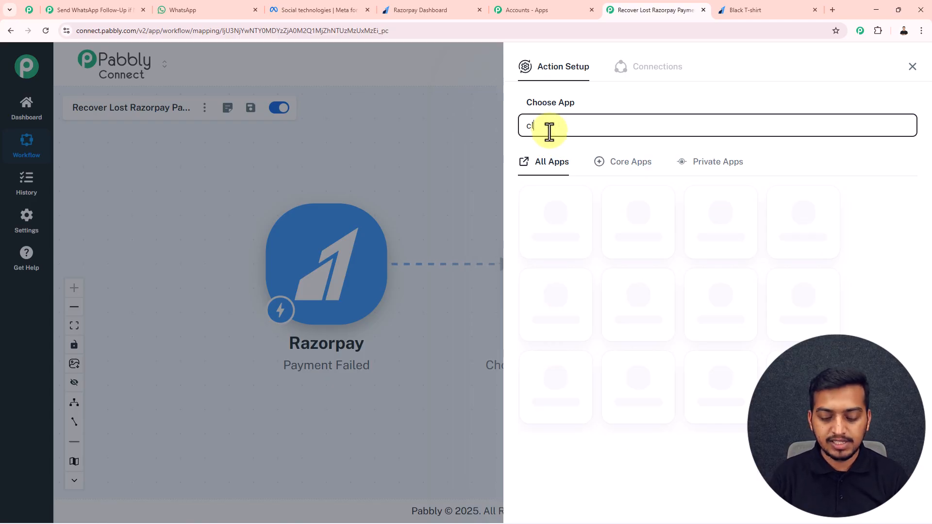
text(oud api)
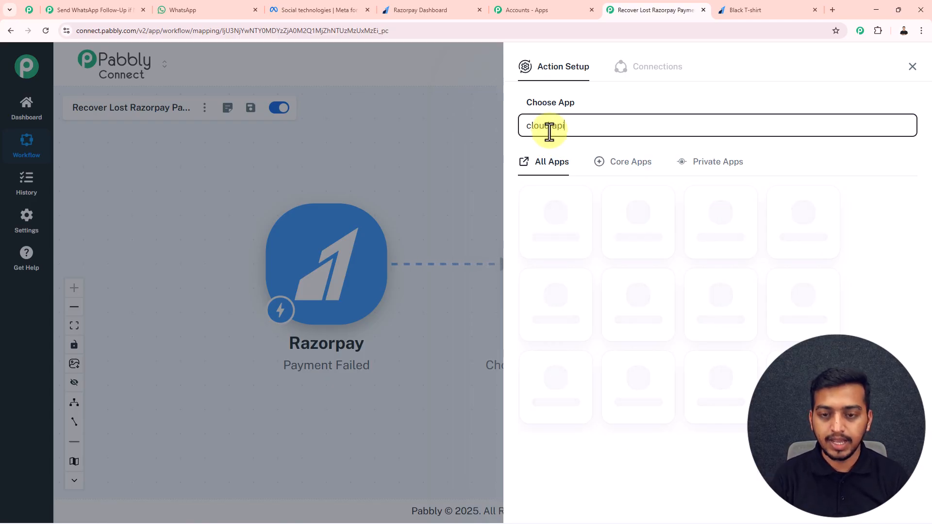
click(555, 233)
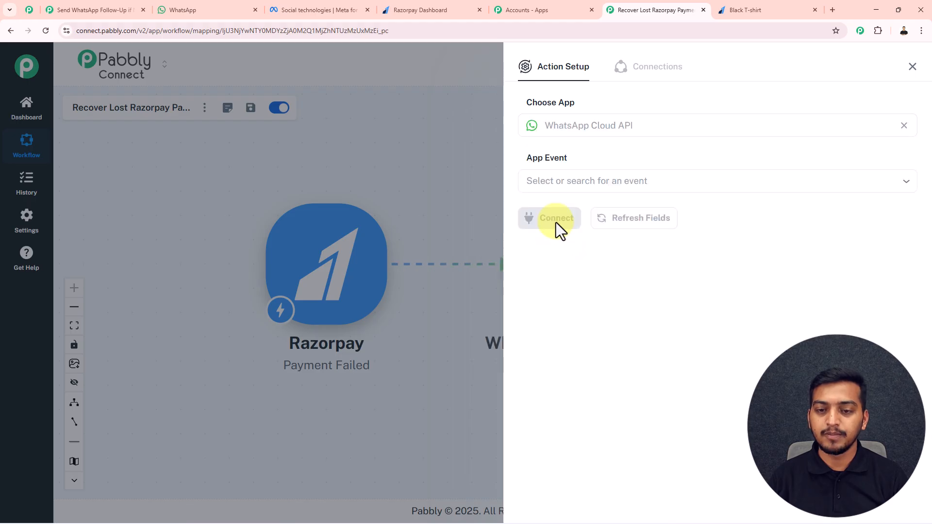
Set the action's app event to Send Template Message (New) and open its connection setup
click(575, 188)
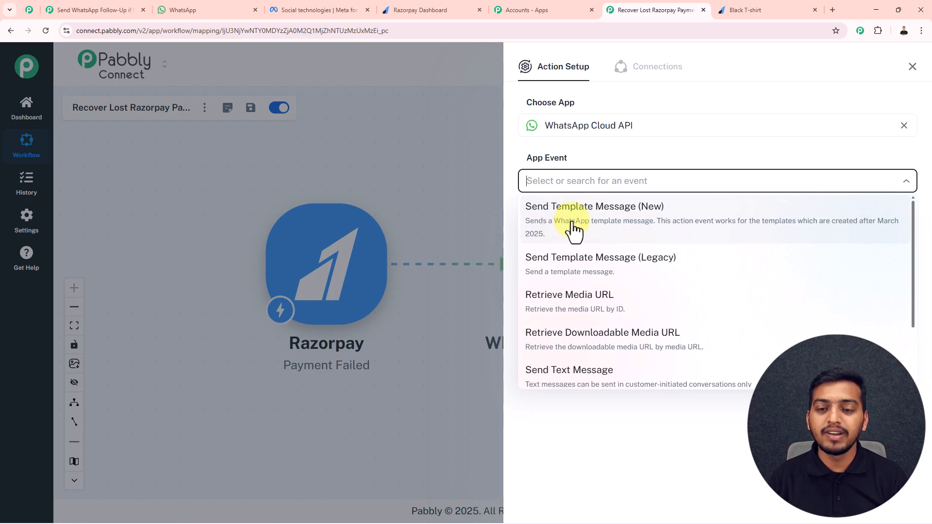
click(609, 233)
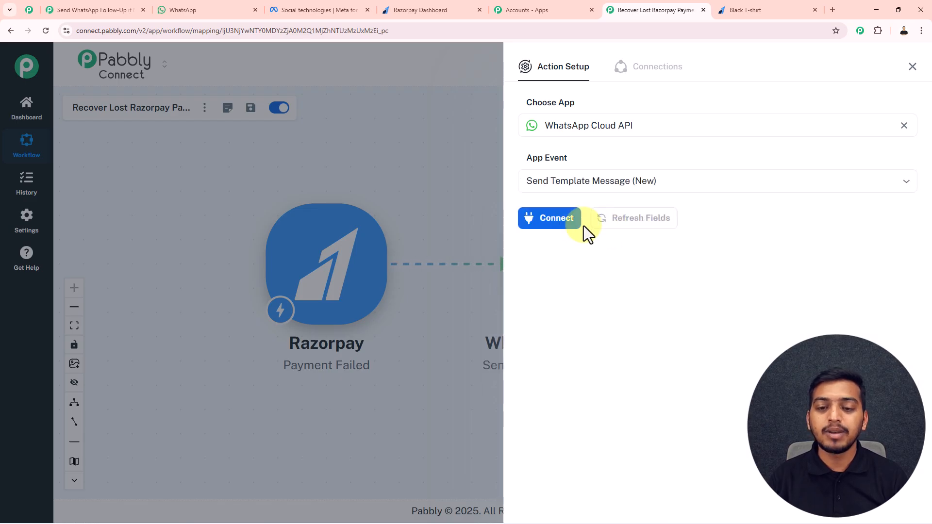
click(553, 224)
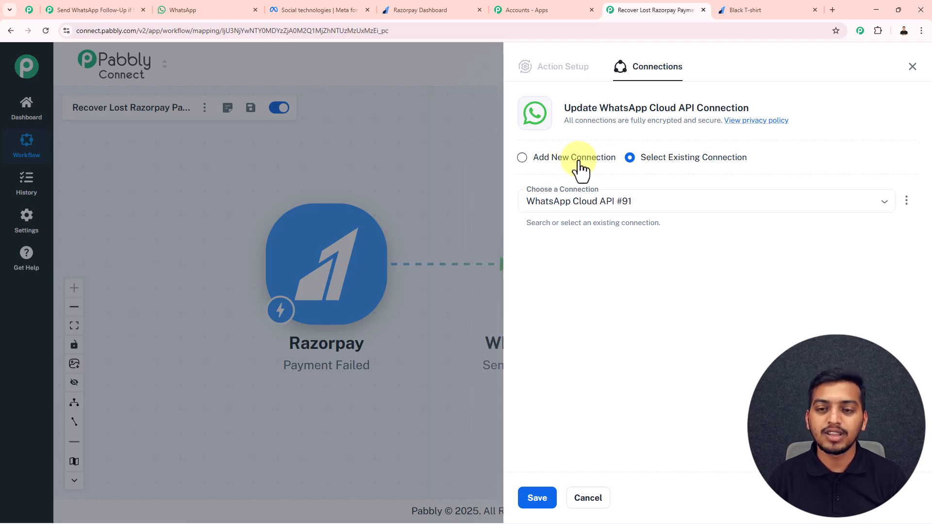
Choose to add a new WhatsApp Cloud API connection and go through its Token, Phone Number ID and WhatsApp Business Account ID fields
click(522, 158)
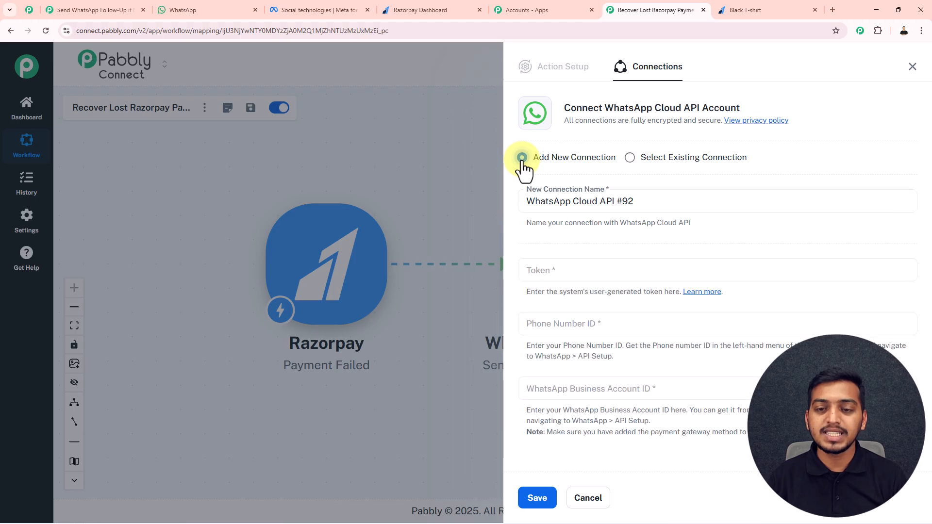
click(563, 271)
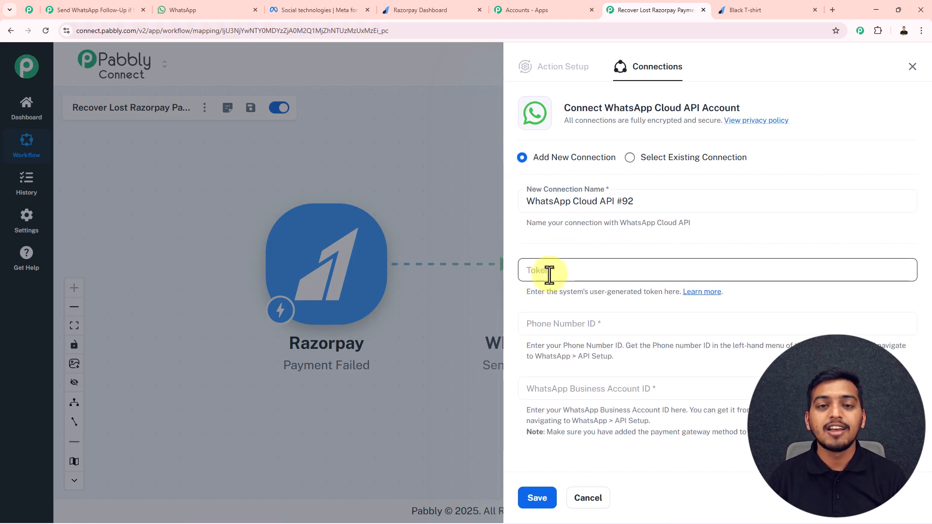
click(558, 333)
click(562, 391)
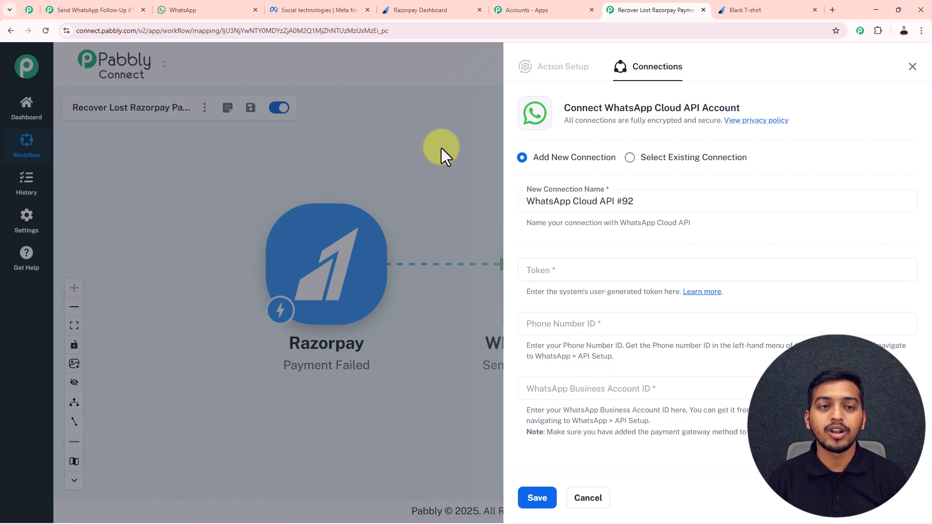
Switch to Meta for Developers, open the Gaurav Productions app and go to its WhatsApp API Setup page
click(305, 9)
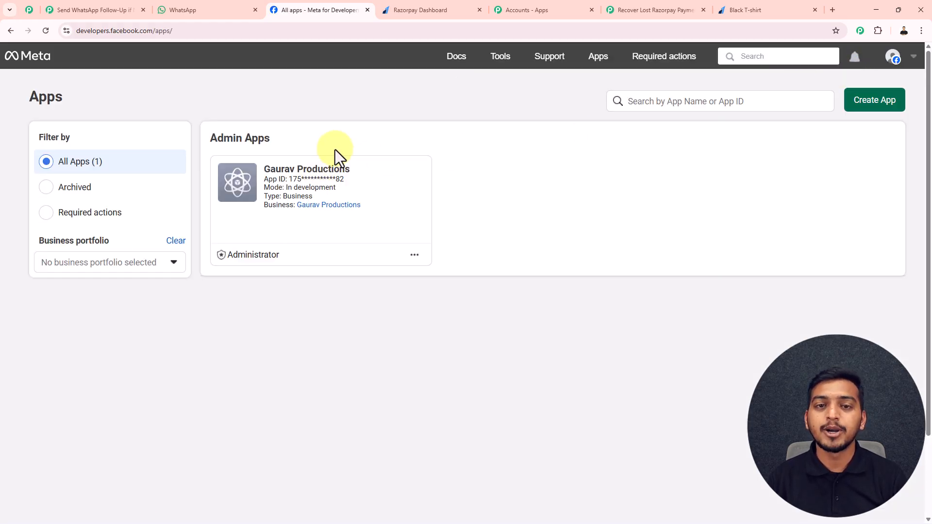
click(244, 199)
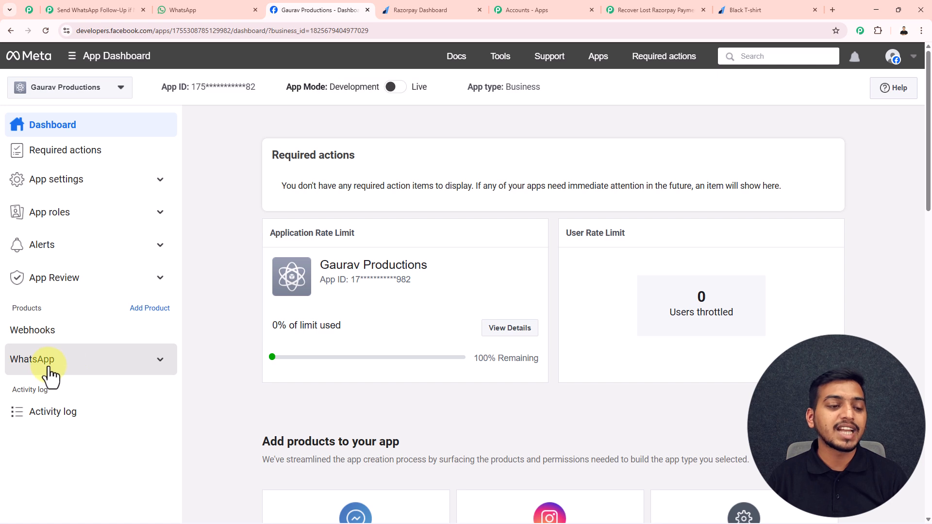
click(160, 361)
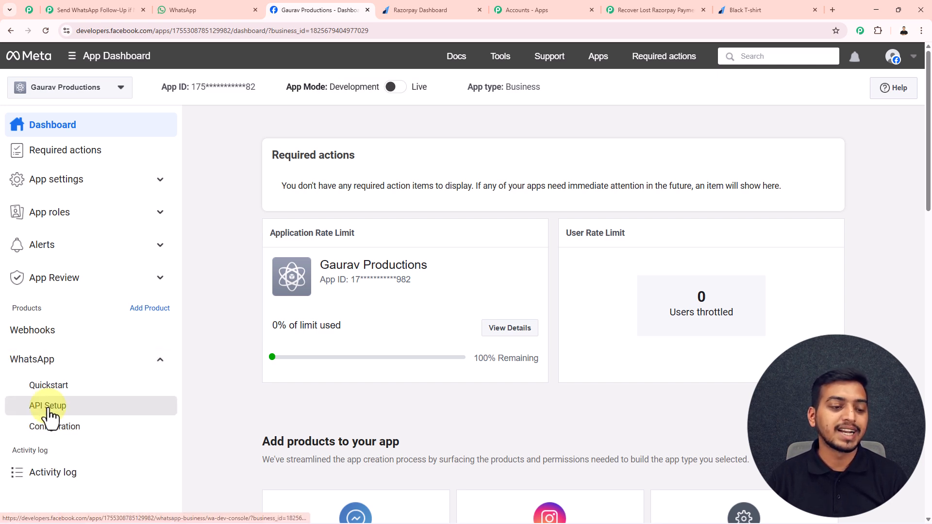
click(65, 412)
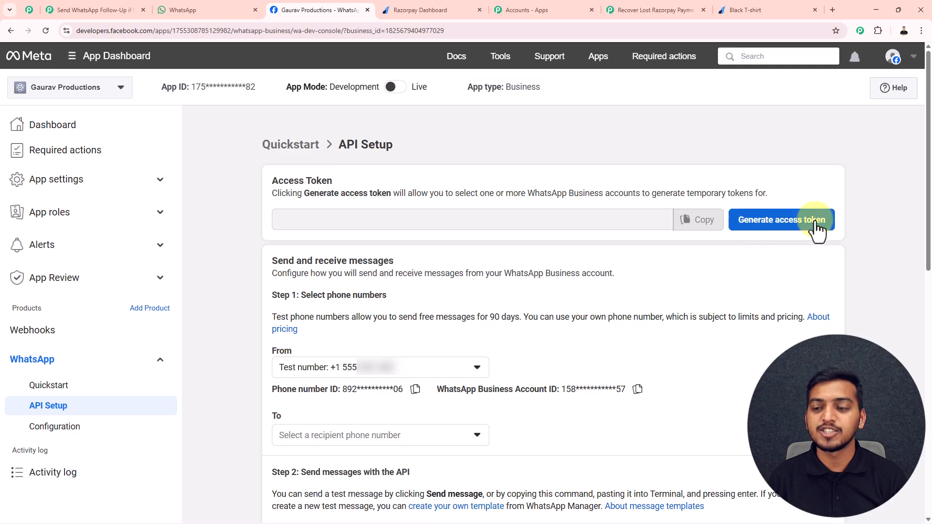
Generate a WhatsApp access token on Meta's API Setup page and paste it into the Token field of the Pabbly Connect connection
click(788, 224)
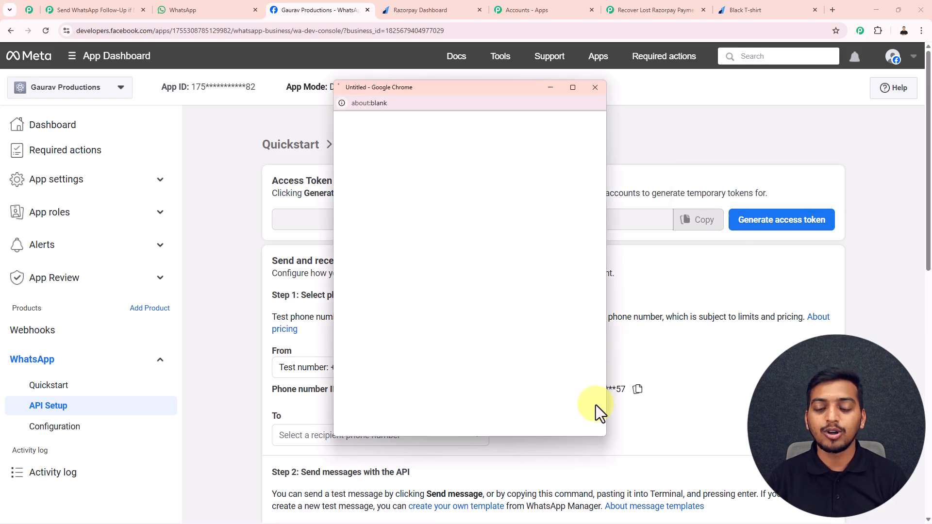
click(578, 479)
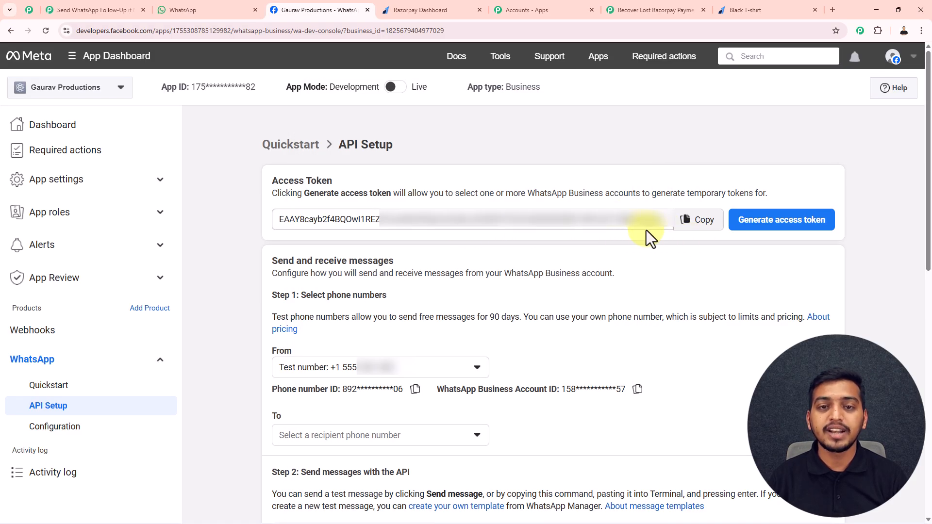
click(688, 224)
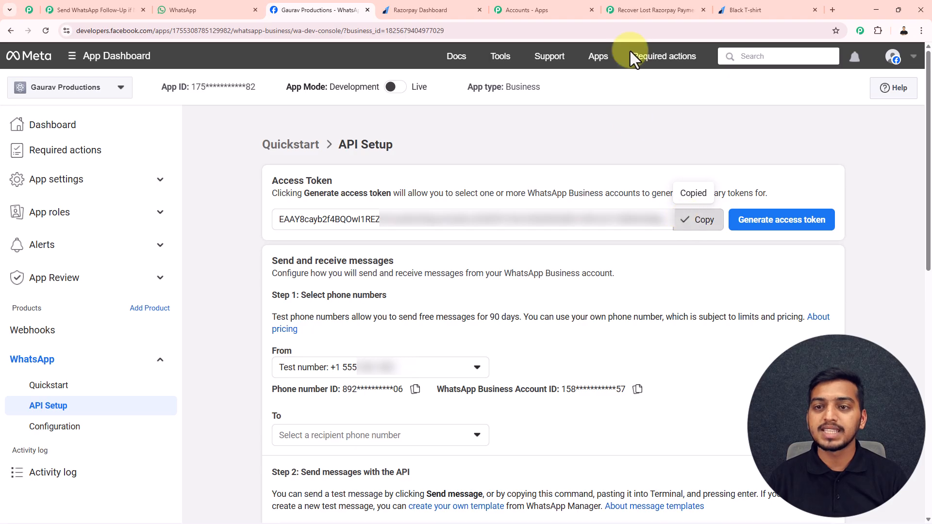
click(637, 6)
click(562, 277)
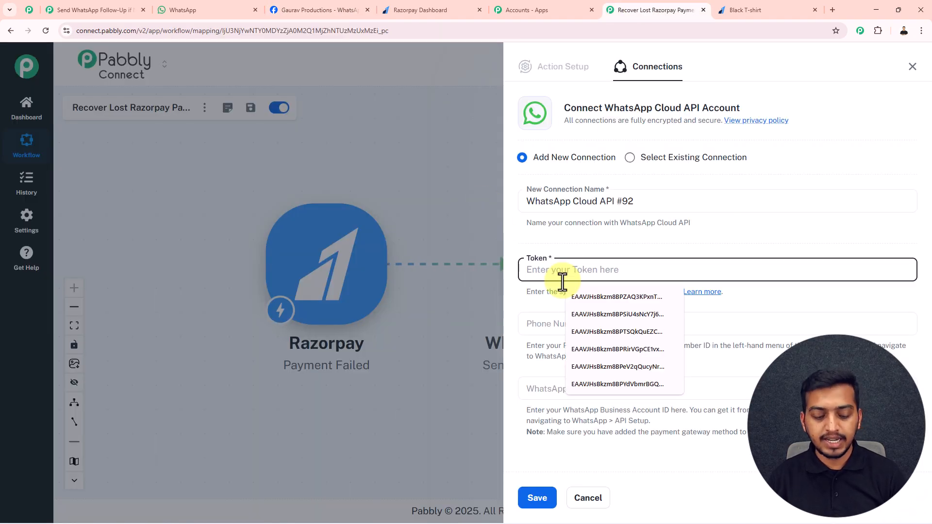
key(ctrl+v)
Copy the Phone Number ID from Meta's API Setup page into the connection's Phone Number ID field in Pabbly Connect
click(564, 332)
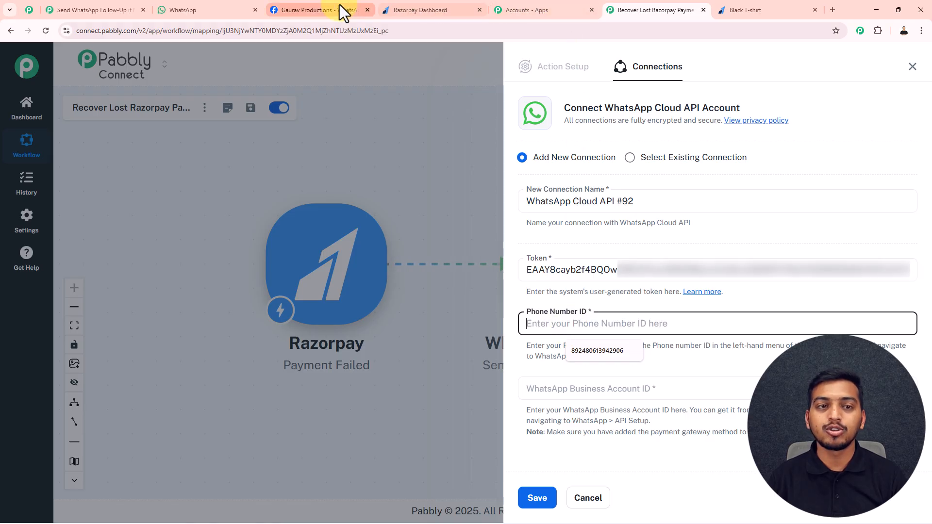
click(339, 8)
click(415, 390)
click(631, 9)
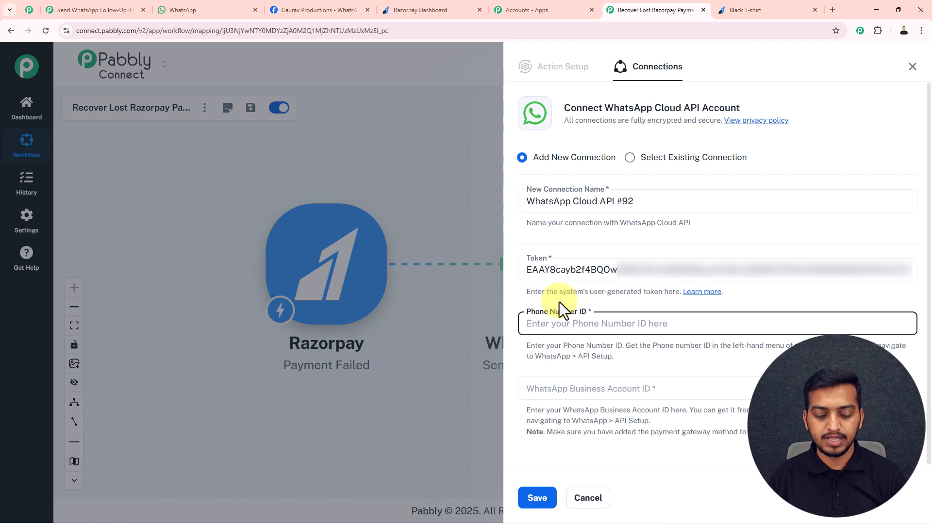
key(ctrl+v)
Copy the WhatsApp Business Account ID from Meta into the matching connection field in Pabbly Connect and save the connection
click(558, 391)
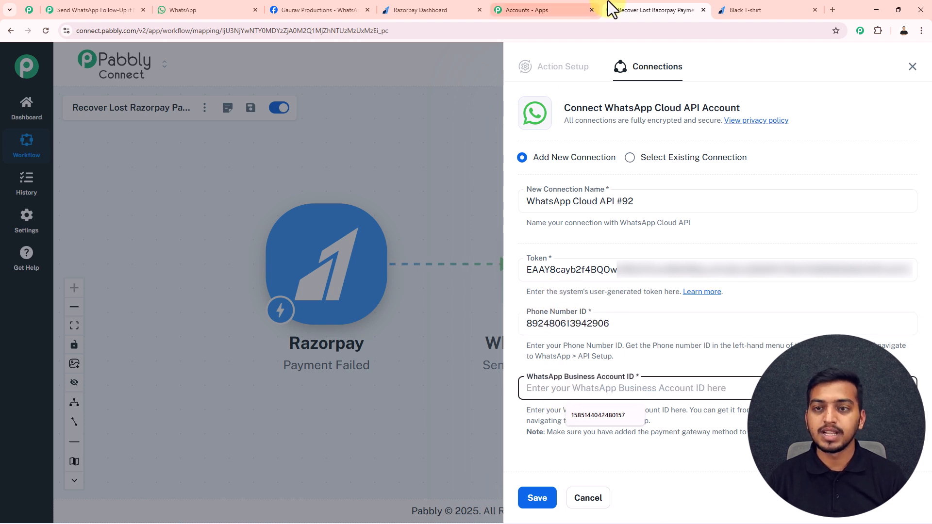
click(328, 8)
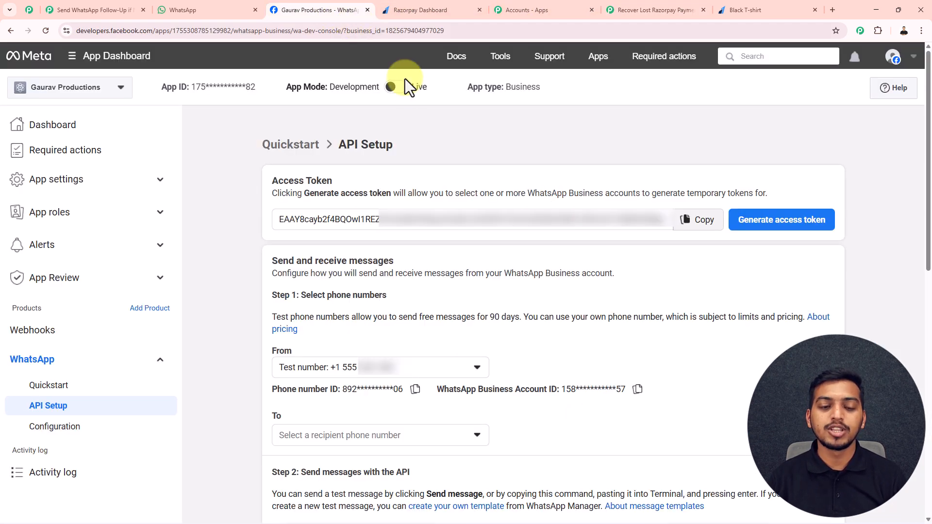
click(637, 390)
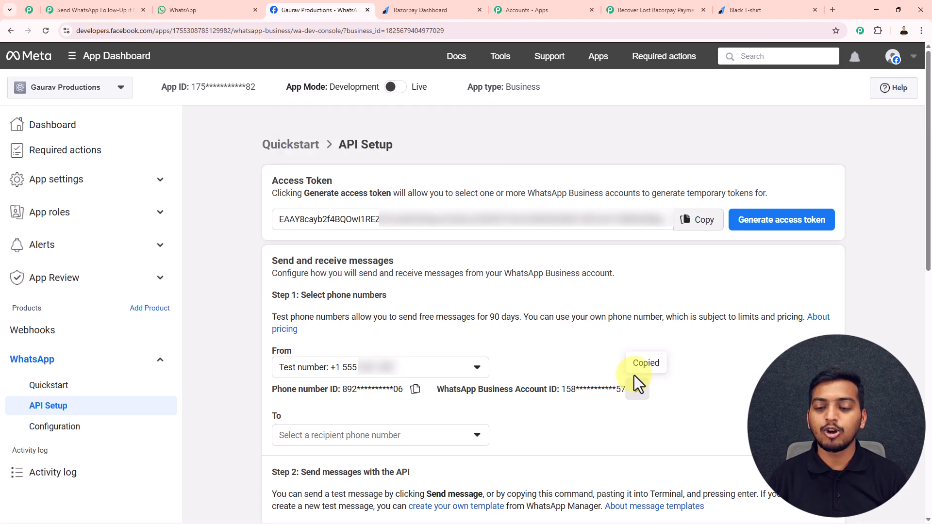
click(669, 7)
key(ctrl+v)
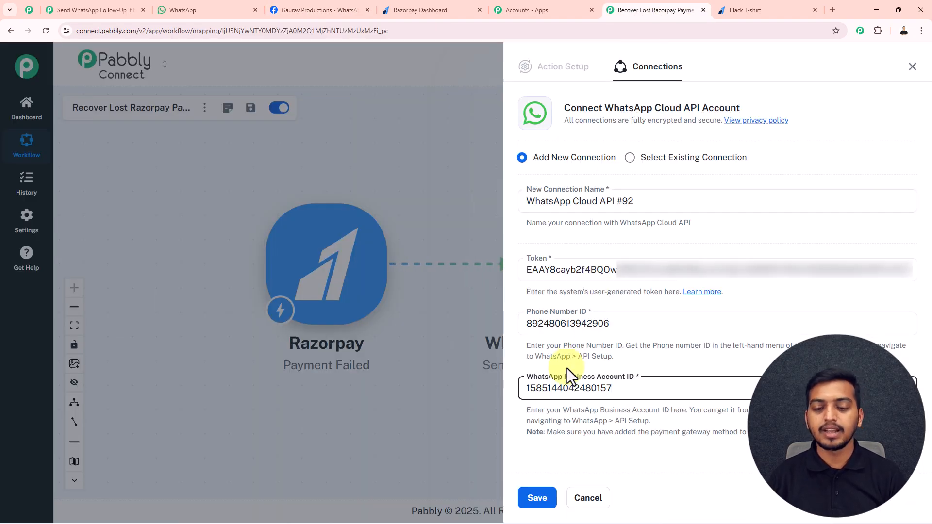
click(534, 500)
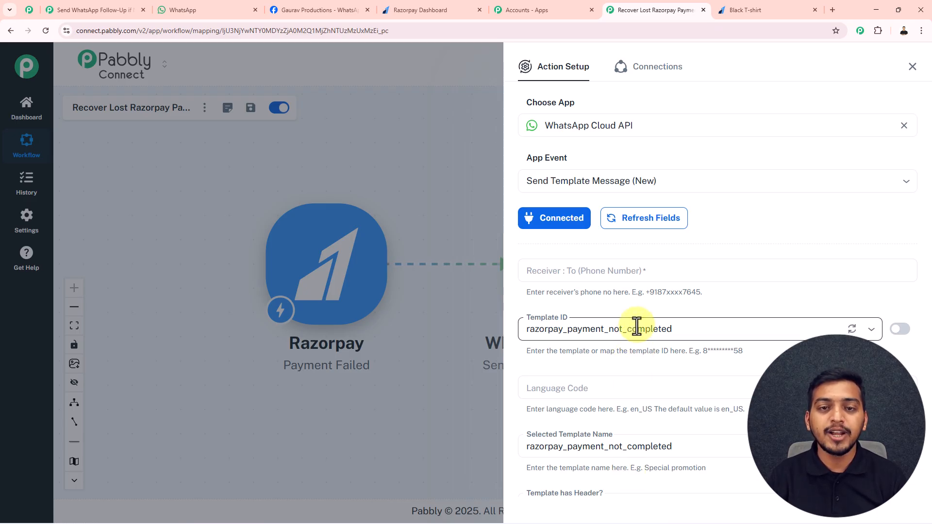
Map the Receiver phone number to the payload payment entity notes phone_number value from the Razorpay Payment Failed step
click(605, 272)
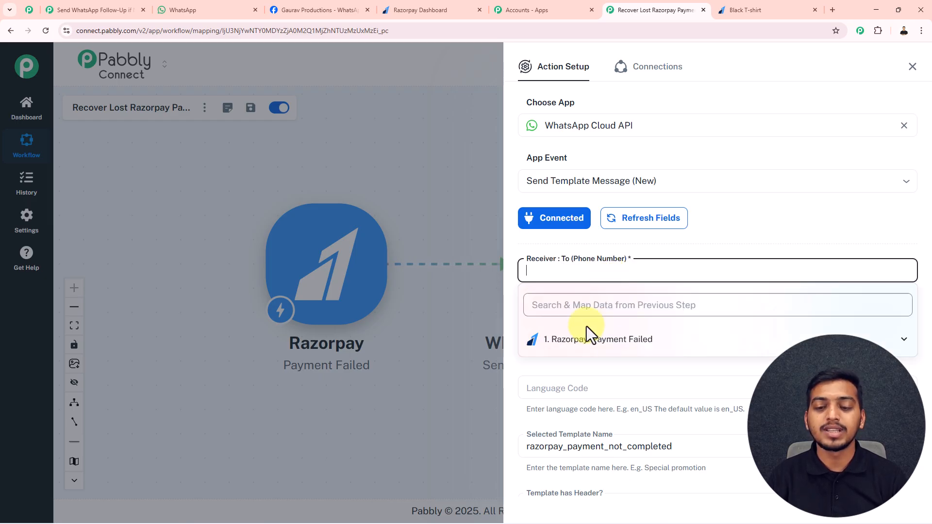
click(629, 341)
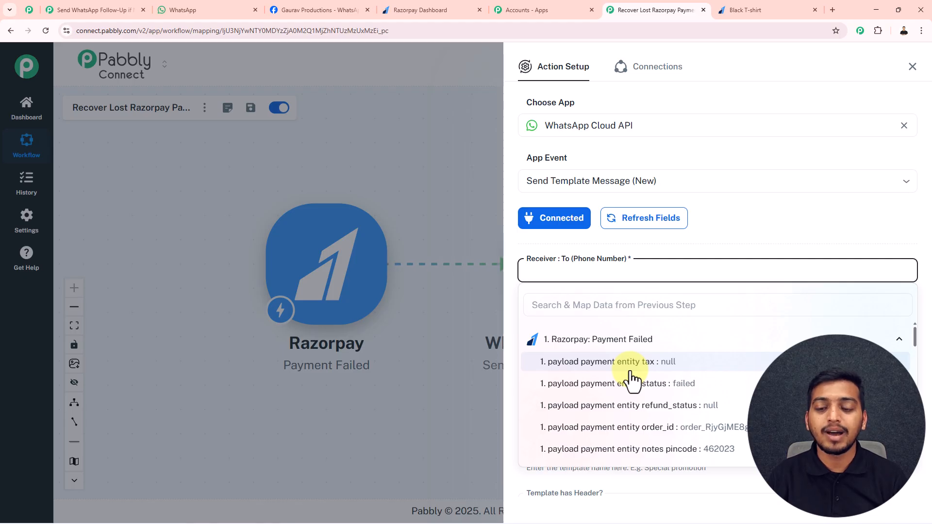
click(619, 307)
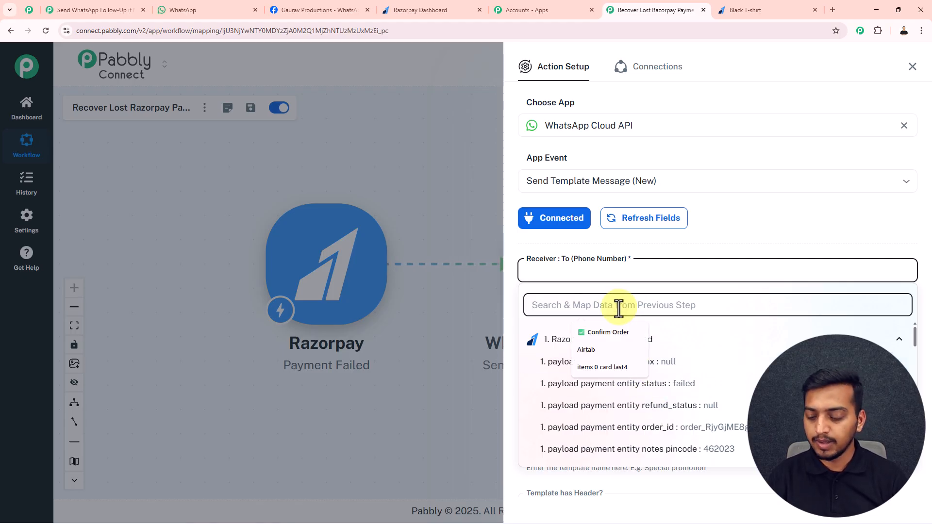
text(3)
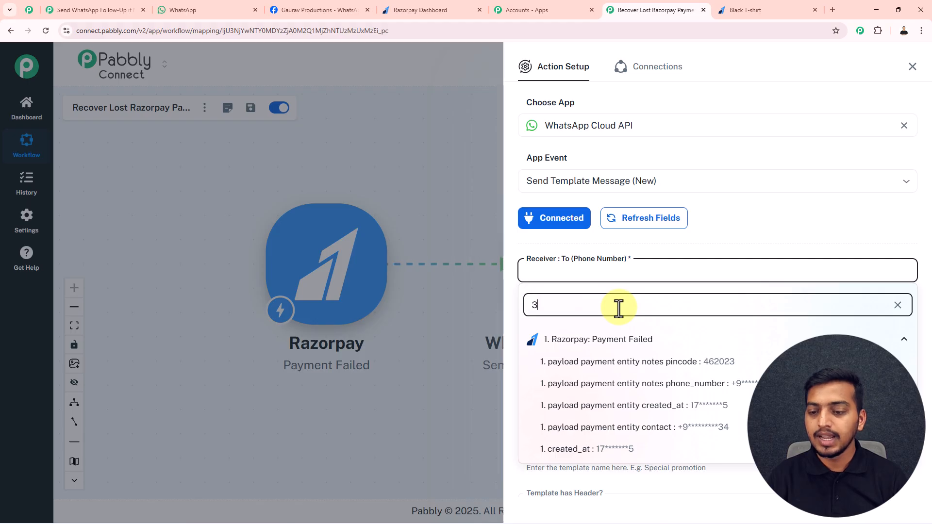
click(707, 386)
click(738, 233)
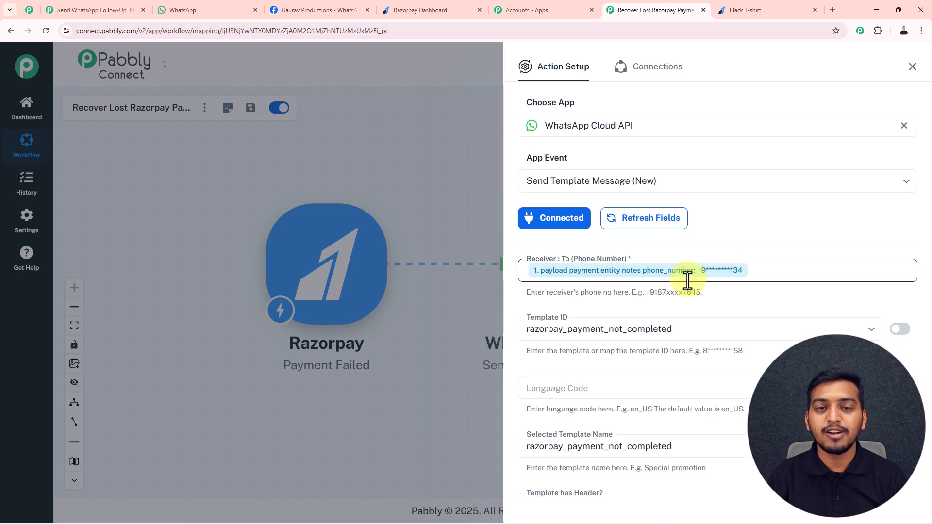
Choose razorpay_payment_not_completed as the Template ID and set the Language Code to en
scroll(707, 289, down, 1)
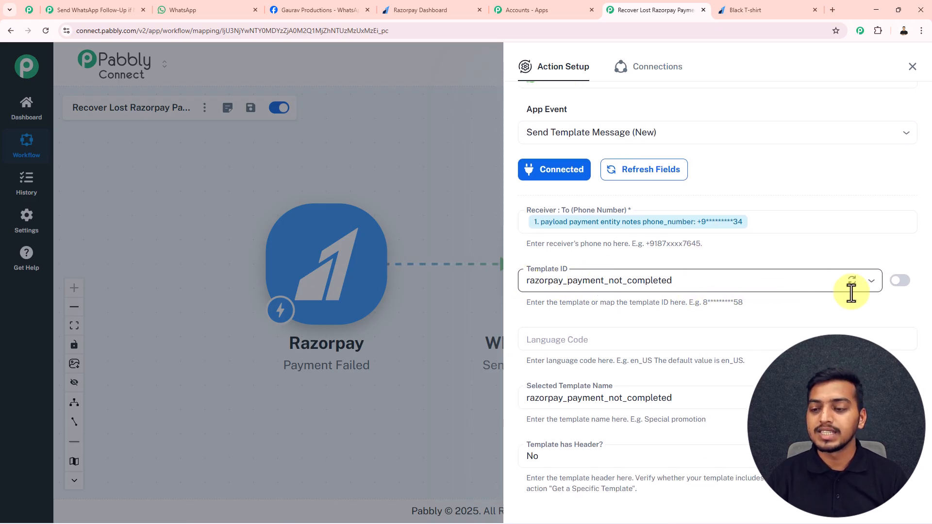
click(870, 286)
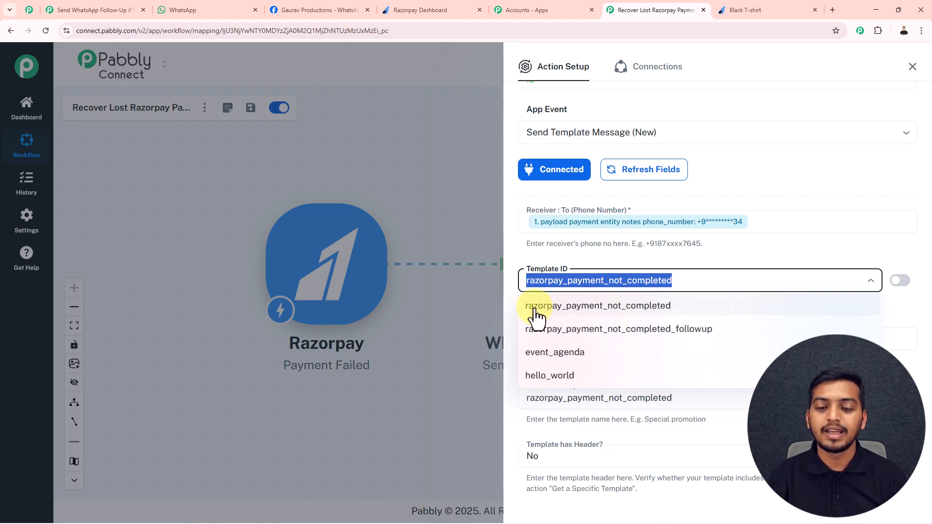
click(604, 311)
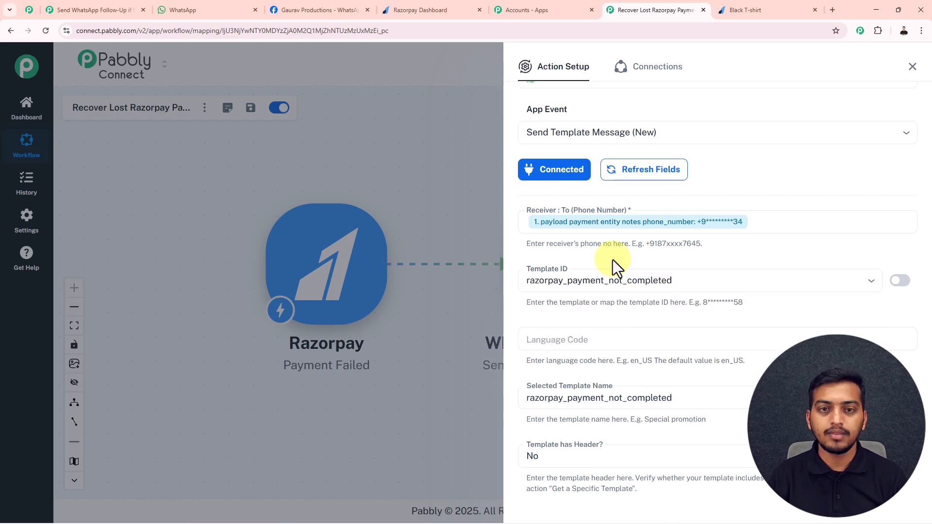
click(576, 339)
text(en)
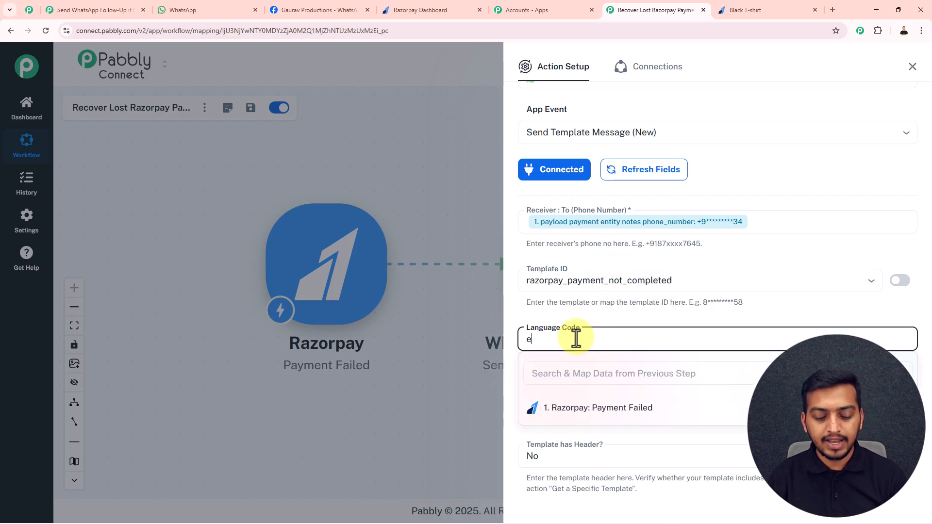
click(581, 318)
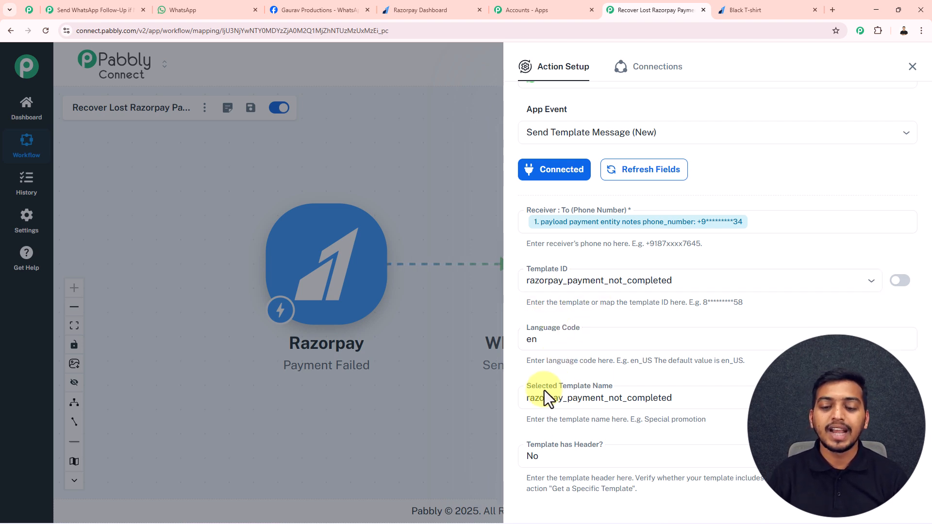
Check the Selected Template Name and look through the templates offered for the Template ID
click(852, 398)
click(845, 373)
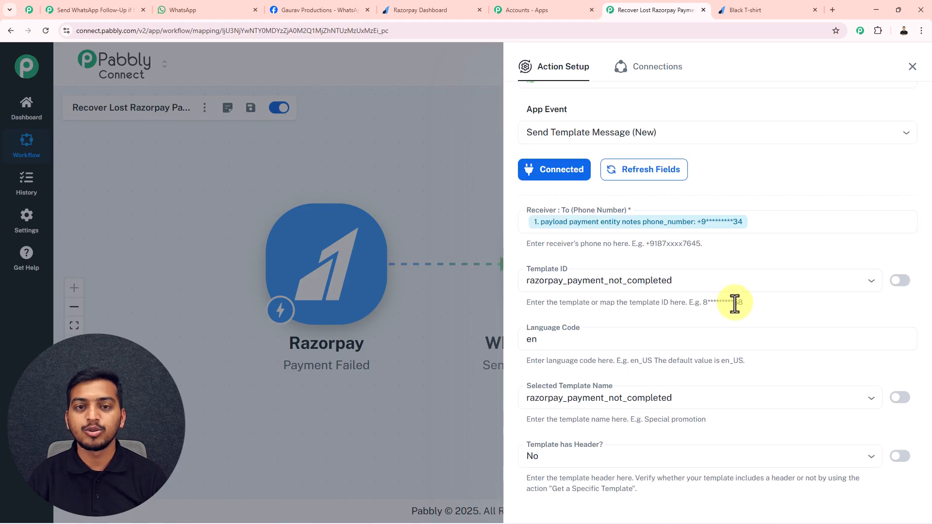
click(872, 282)
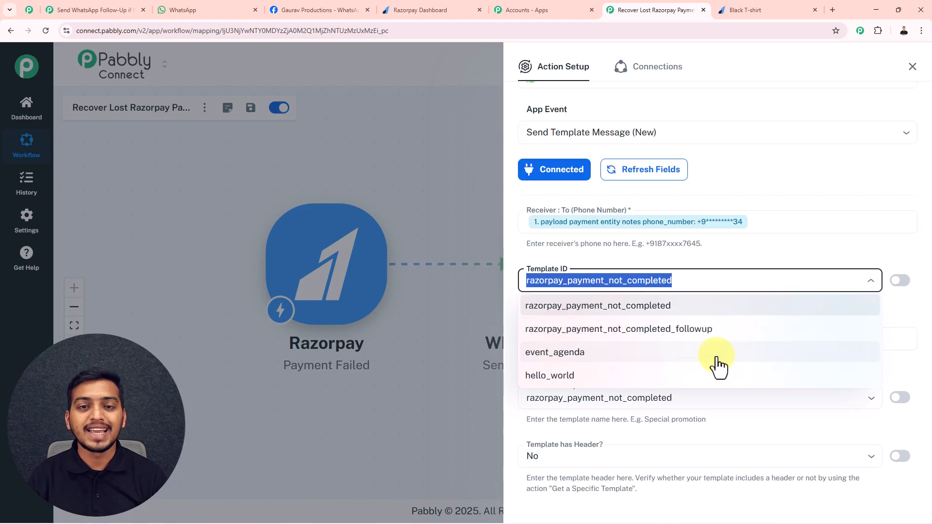
click(725, 261)
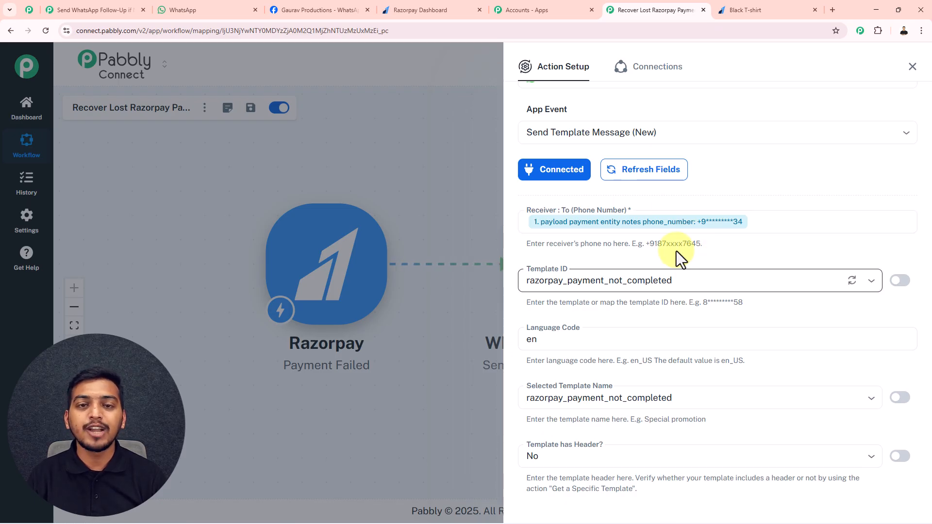
Switch to Meta's API Setup page and open the message templates list in WhatsApp Manager
click(322, 9)
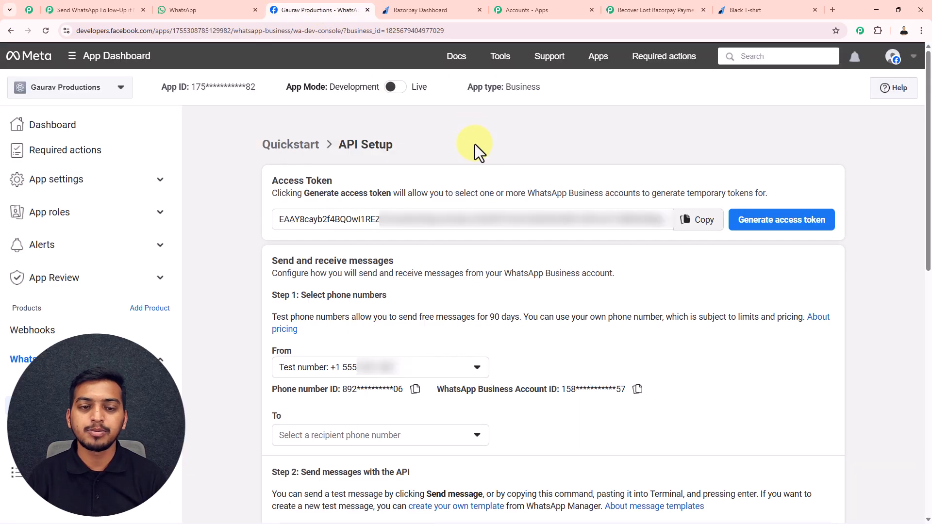
scroll(476, 218, down, 3)
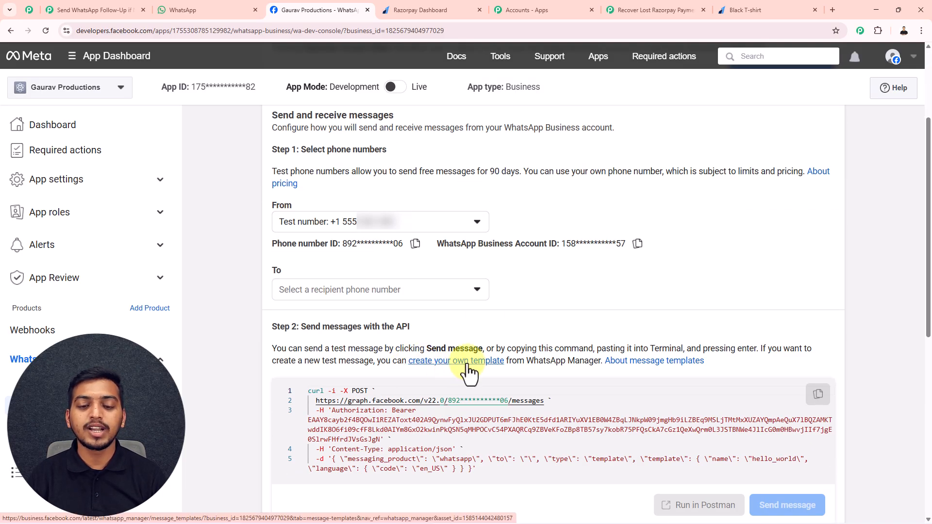
click(467, 362)
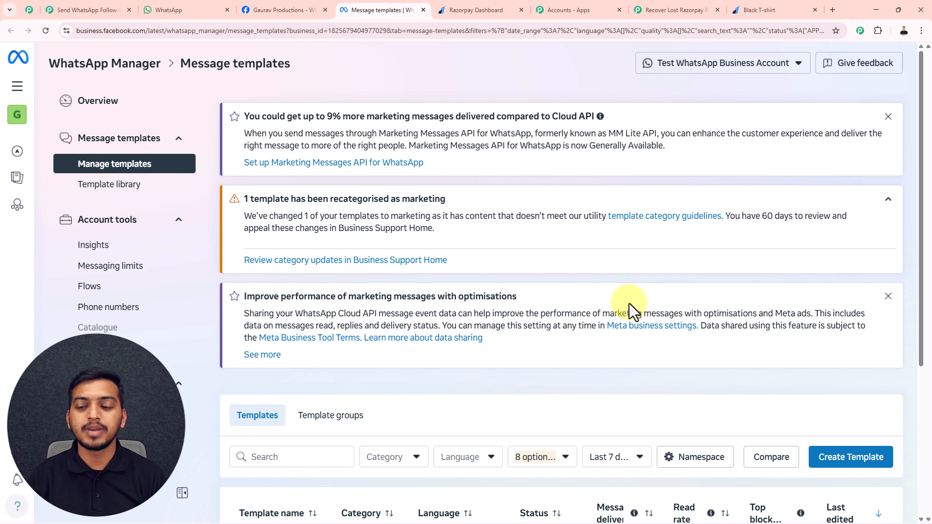
scroll(763, 379, down, 3)
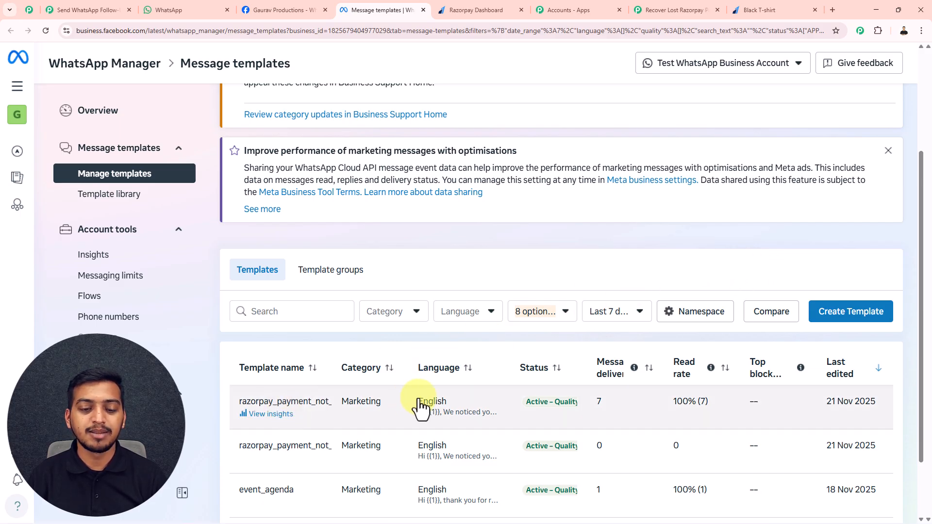
Open the razorpay_payment_not_completed template in its editor and review its header, body text and variable samples
click(324, 410)
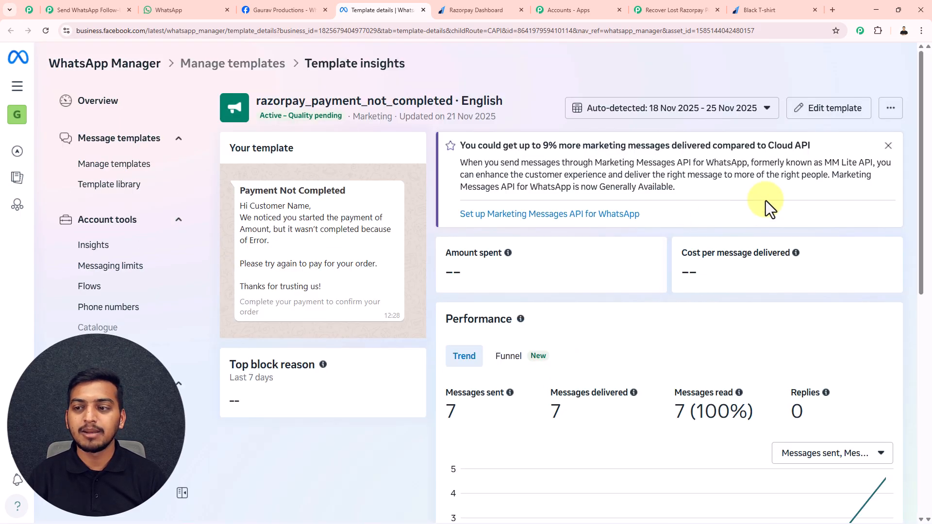
click(828, 121)
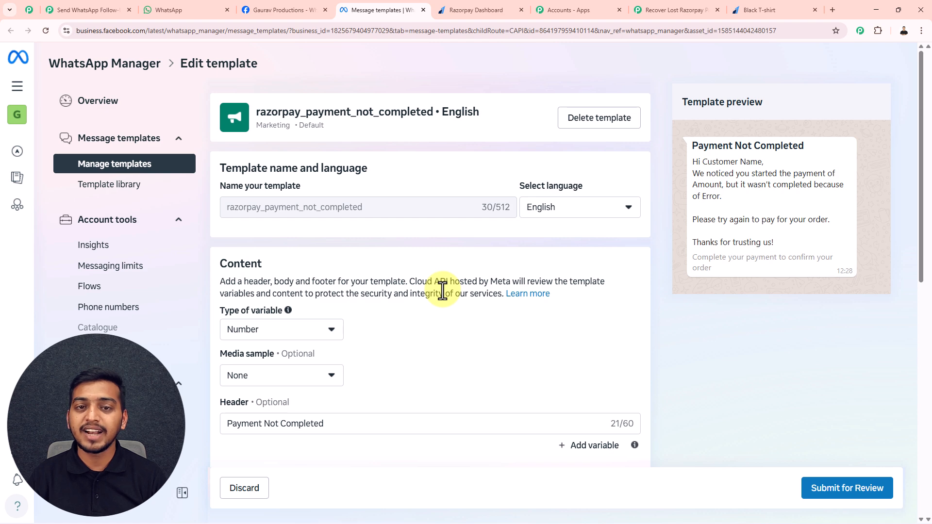
scroll(442, 290, down, 4)
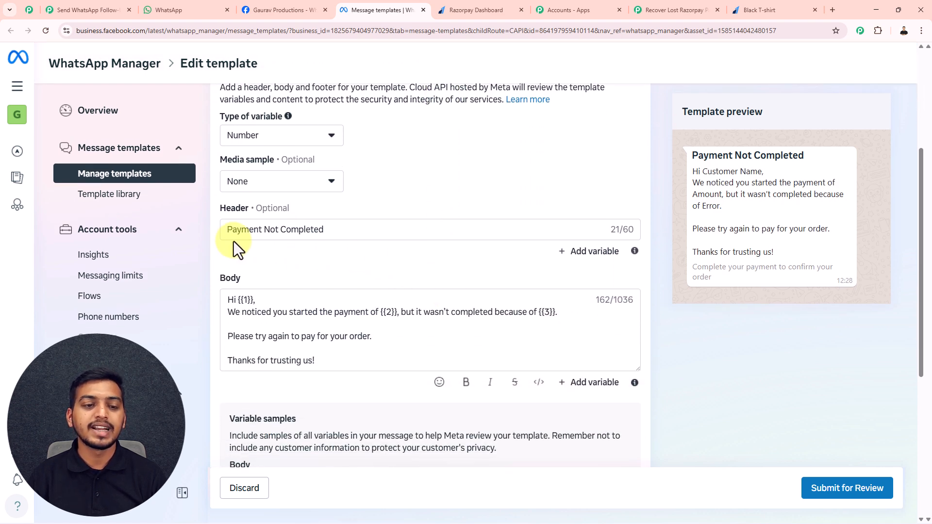
scroll(312, 241, down, 2)
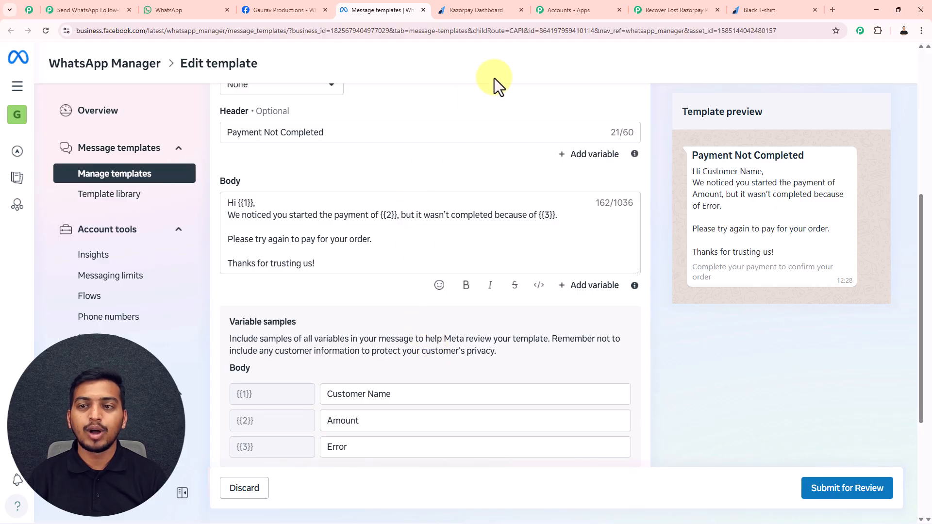
Return to the Pabbly Connect workflow and set Template has Header to Yes for the WhatsApp action
click(670, 10)
scroll(602, 310, down, 3)
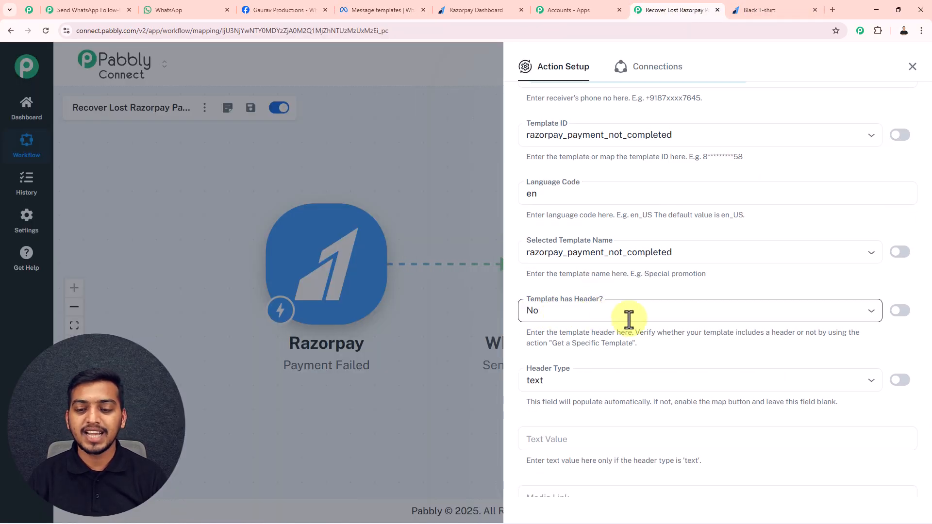
click(873, 312)
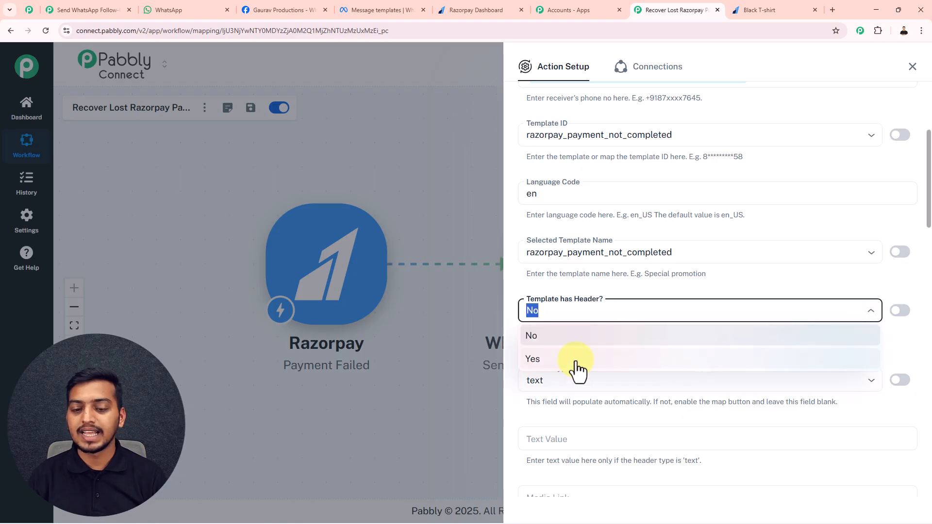
click(576, 359)
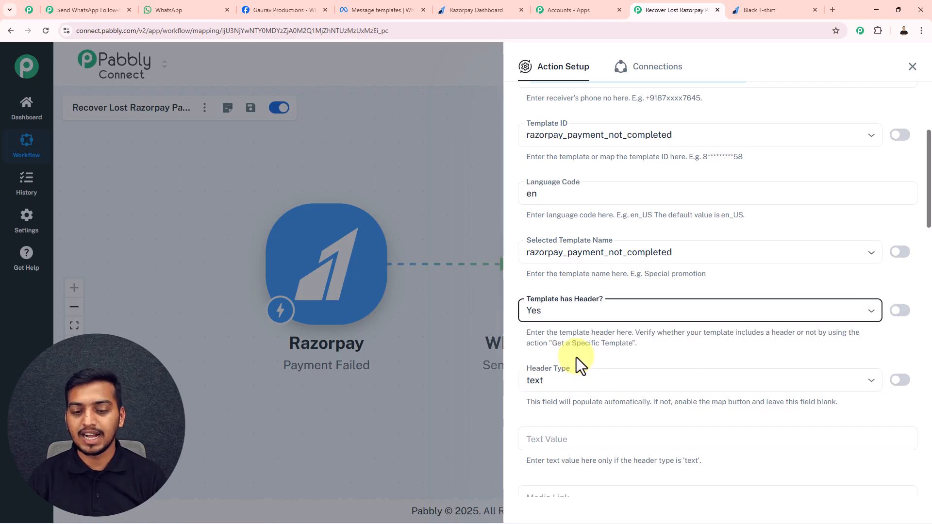
Enable mapping for the Header Type field of the WhatsApp action and clear its text value so it stays blank
click(901, 380)
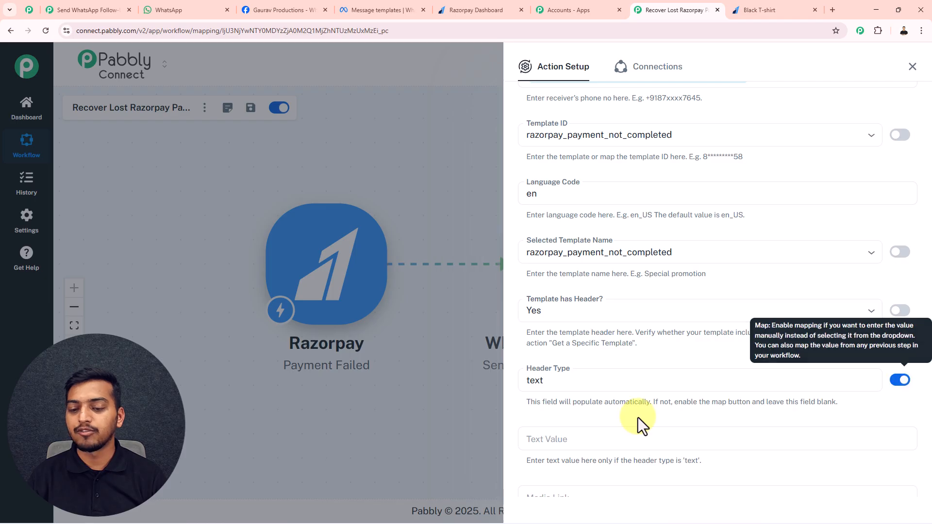
drag(578, 381, 500, 381)
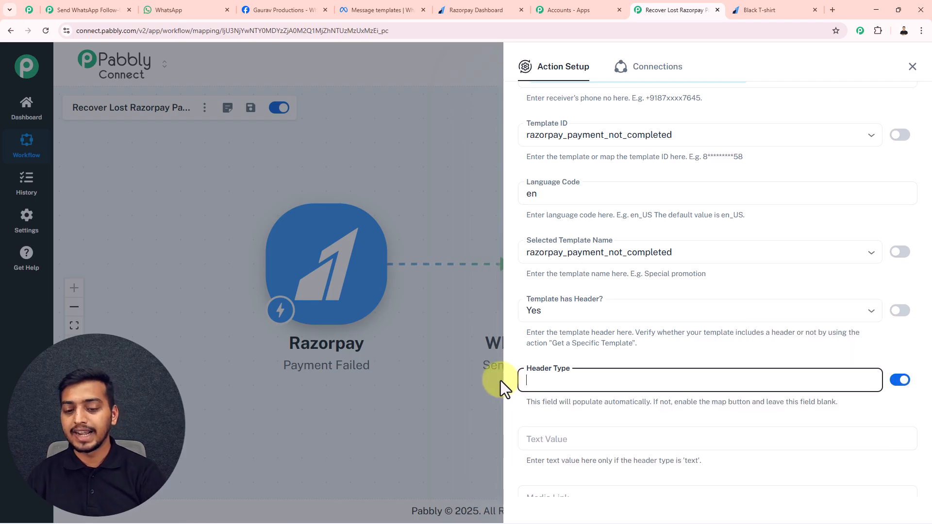
key(BackSpace)
click(559, 360)
scroll(652, 369, up, 2)
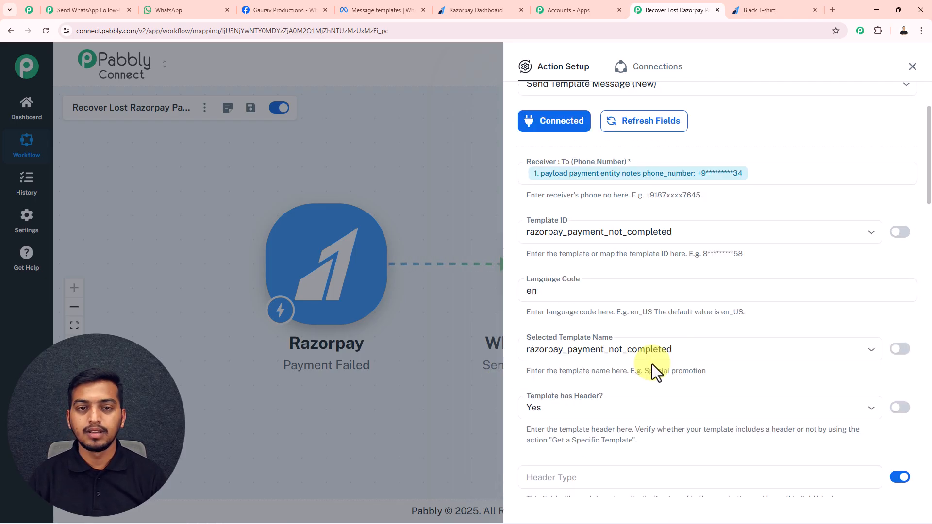
Set Template has Body to Yes for the WhatsApp template message
scroll(654, 374, down, 5)
scroll(654, 372, down, 6)
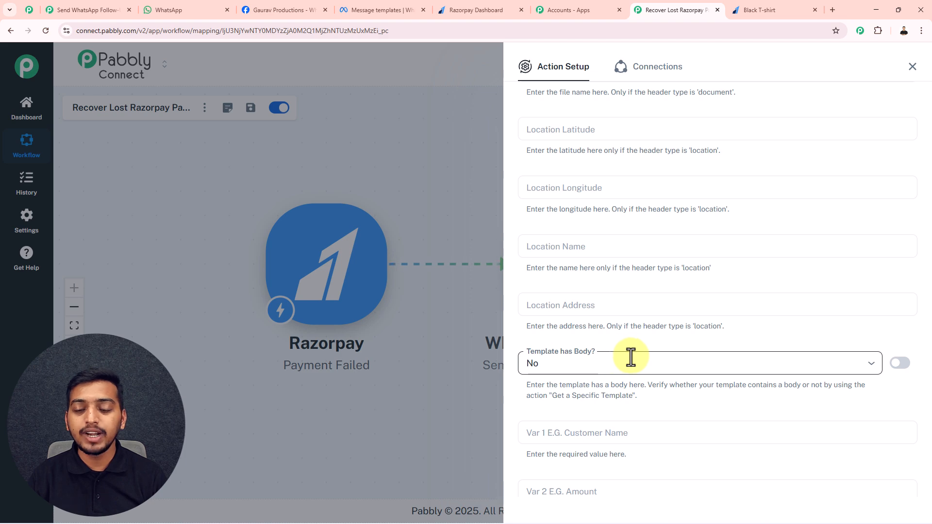
click(873, 369)
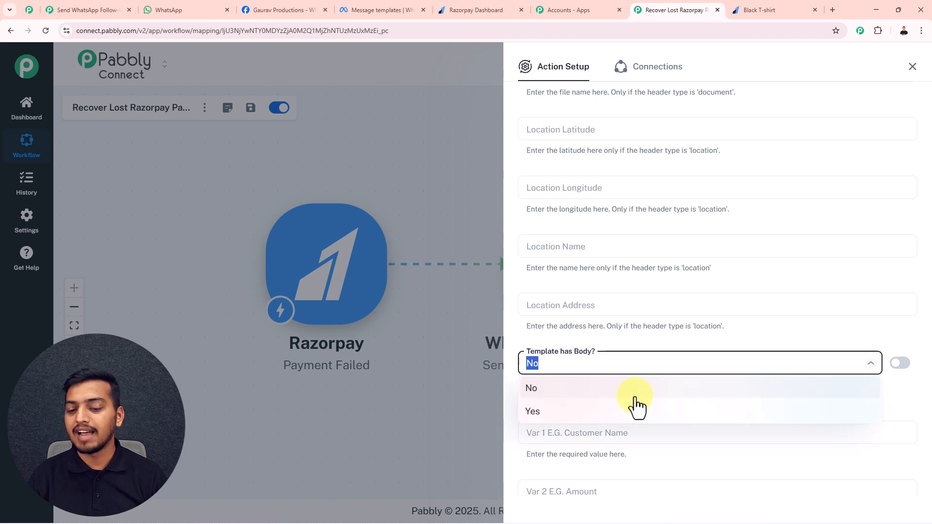
click(572, 413)
Map Var 1 (Customer Name) to the payload payment entity notes full_name field from the Razorpay Payment Failed data
scroll(604, 348, down, 3)
scroll(623, 309, down, 1)
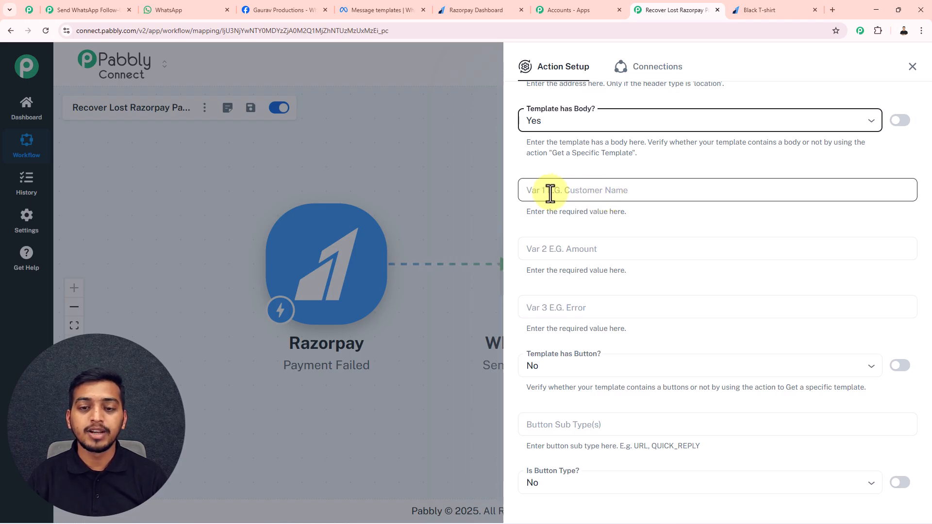
click(592, 191)
click(602, 261)
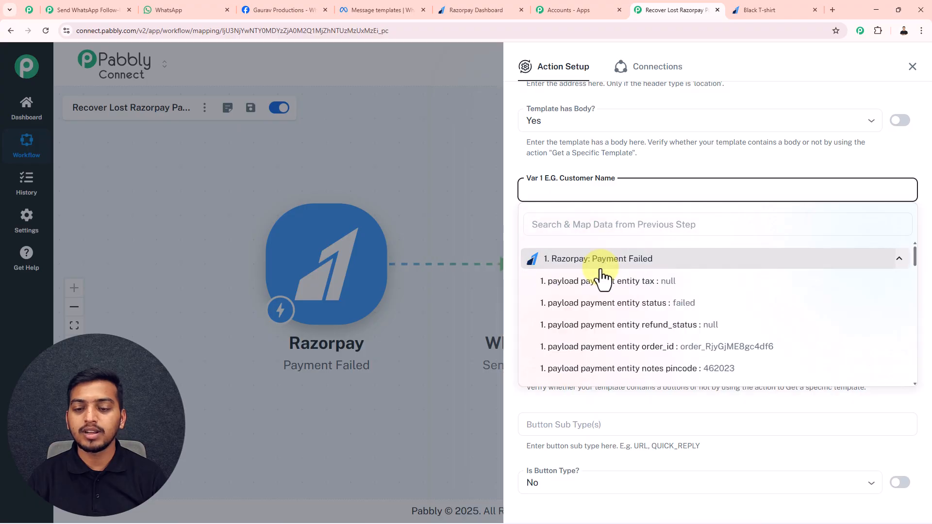
click(609, 224)
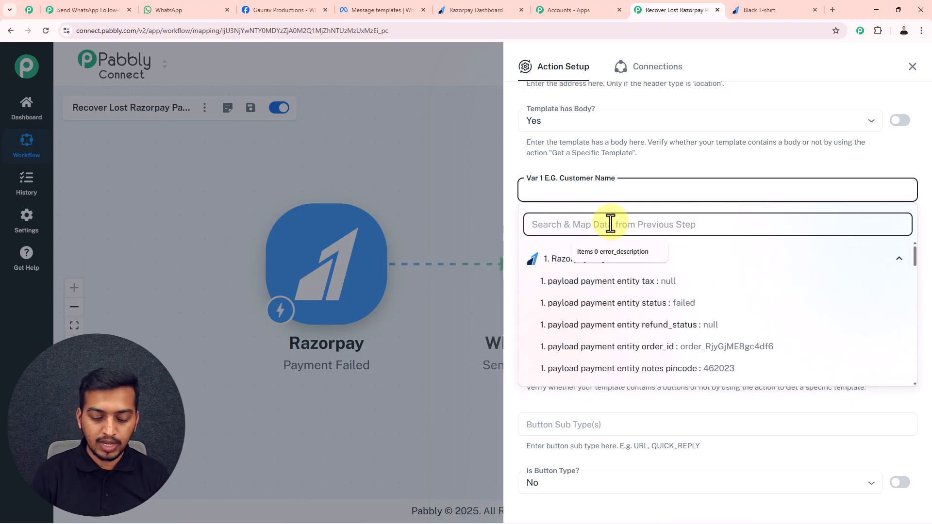
text(kabir)
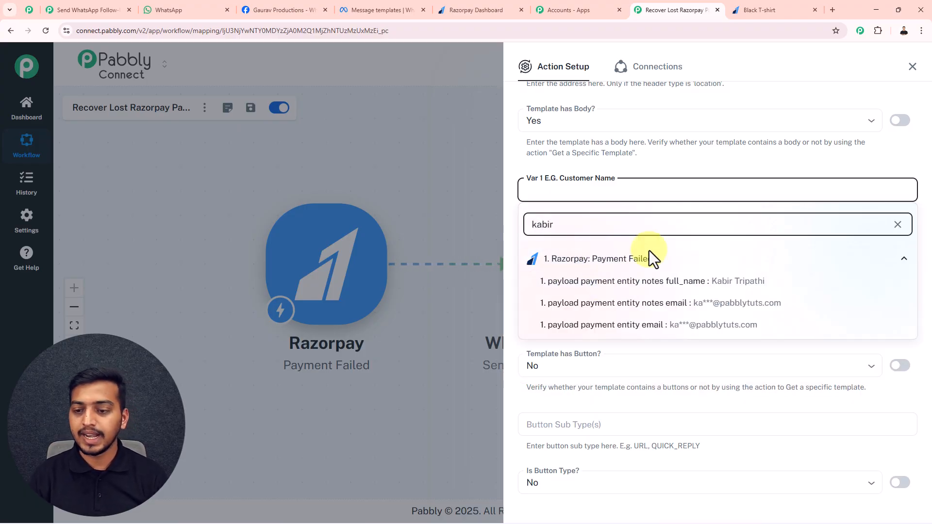
click(676, 282)
Search the Razorpay data for 500 under Var 2 (Amount) to check how the payment amount is delivered
click(591, 247)
text(500)
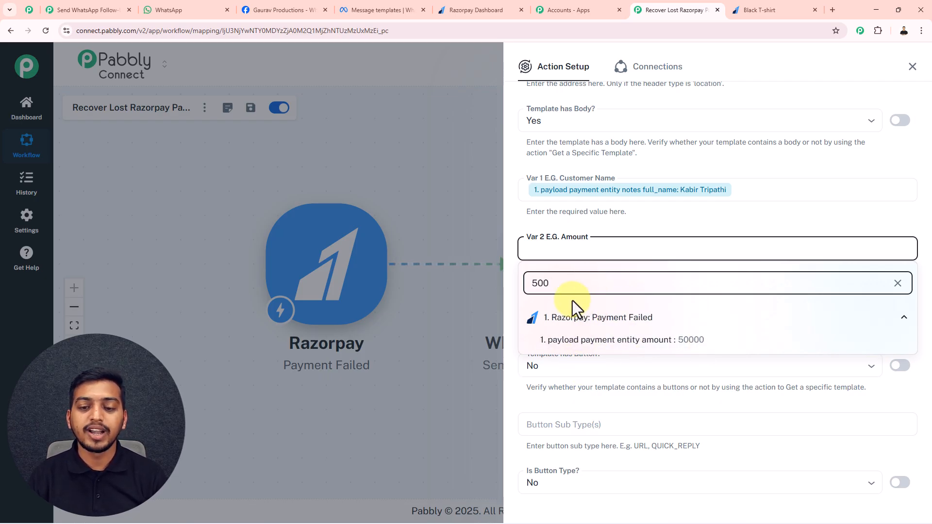
click(640, 237)
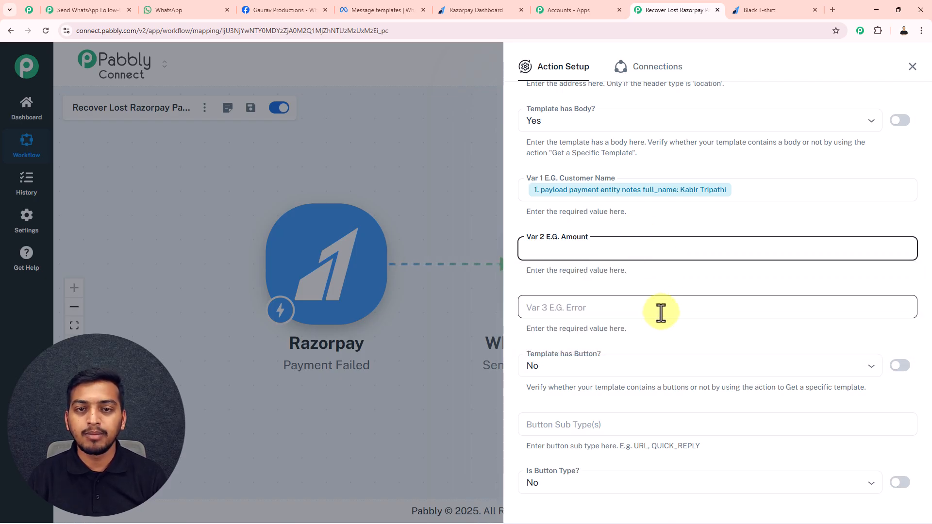
Save the WhatsApp Cloud API action without sending a test request and close its setup
scroll(686, 330, down, 8)
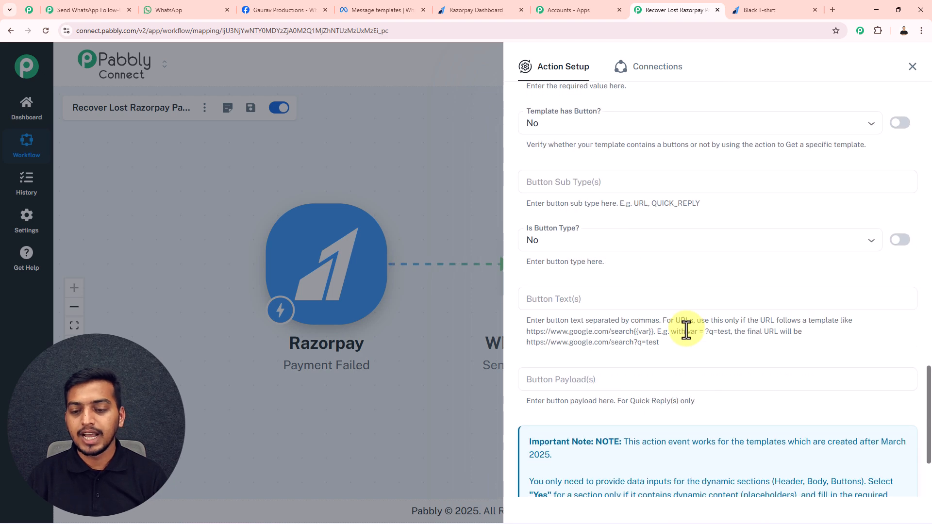
click(664, 449)
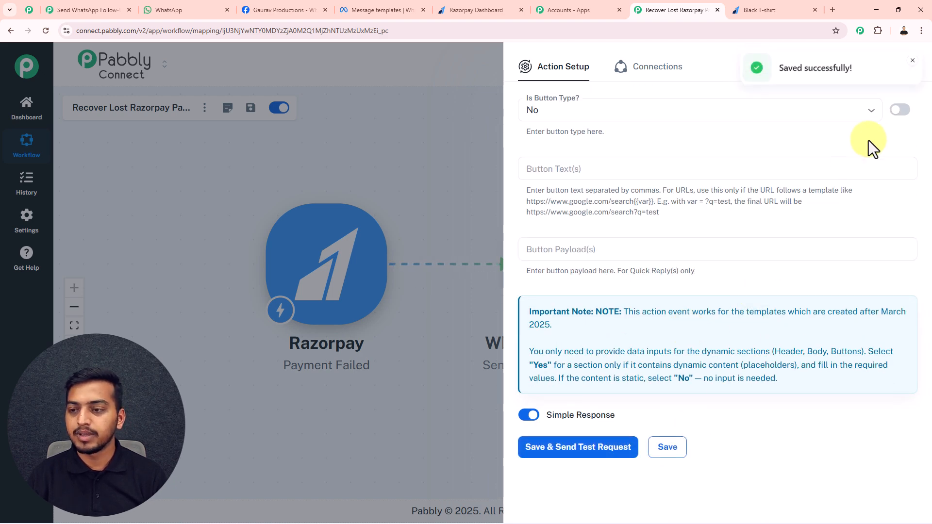
click(912, 66)
click(912, 66)
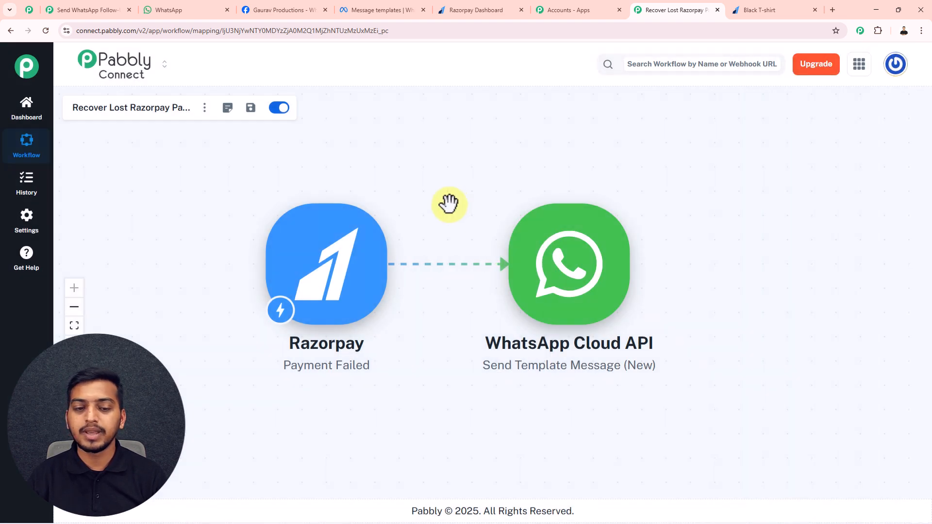
Insert a Number Formatter (Pabbly) step between Razorpay and WhatsApp Cloud API and connect it with the Perform Math Operation event
click(401, 265)
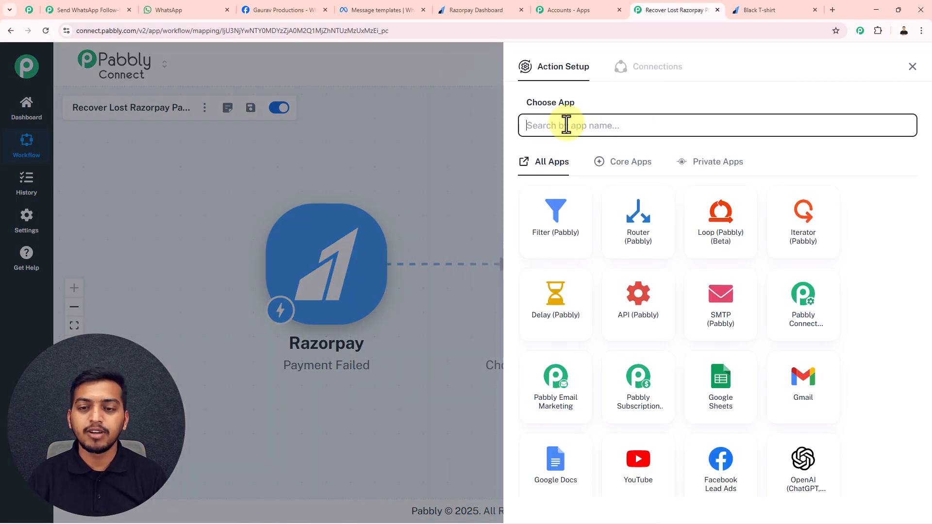
text(number)
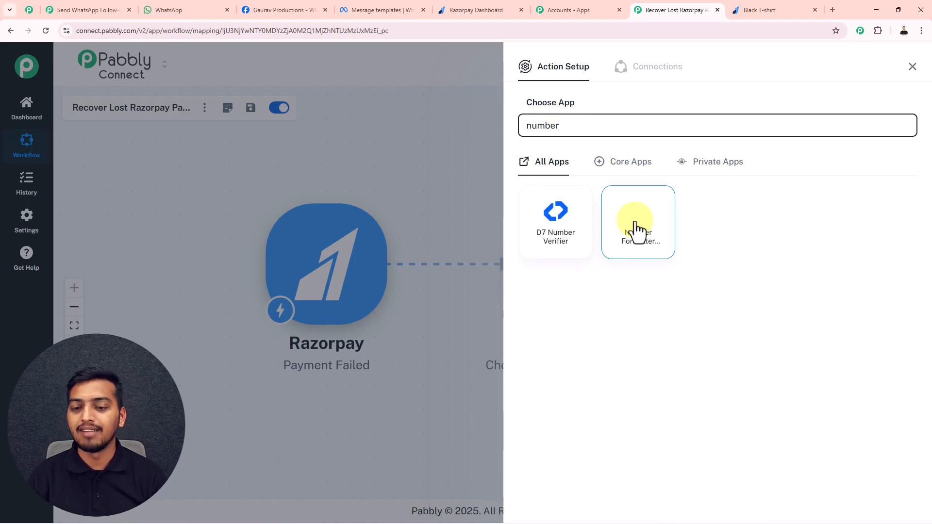
click(637, 230)
click(575, 181)
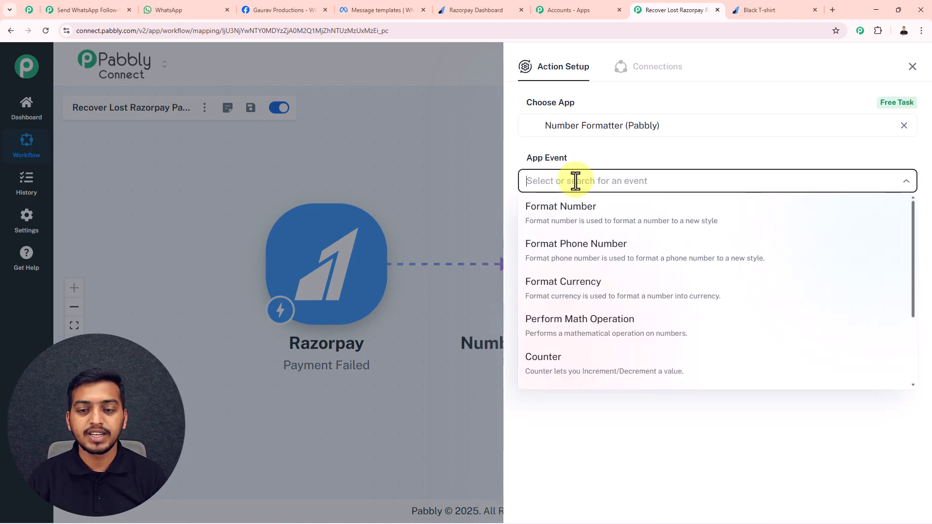
scroll(592, 257, down, 1)
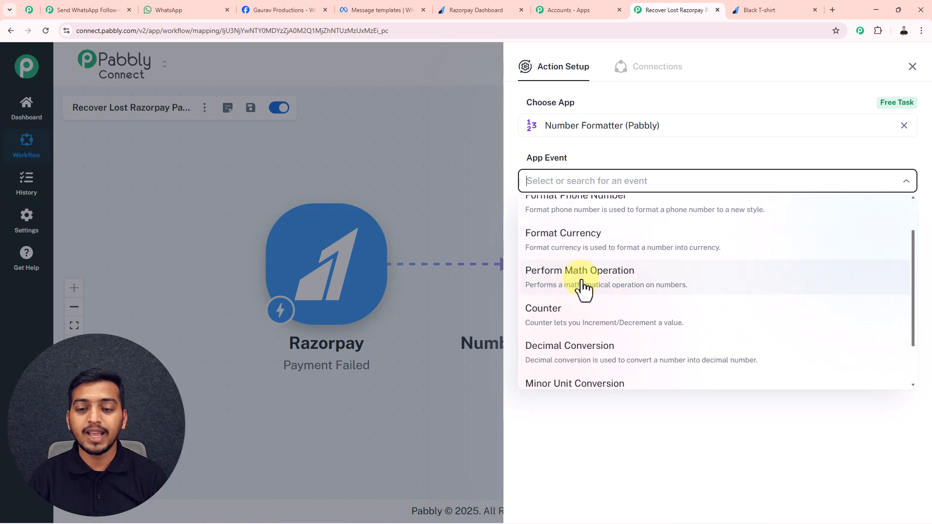
click(582, 280)
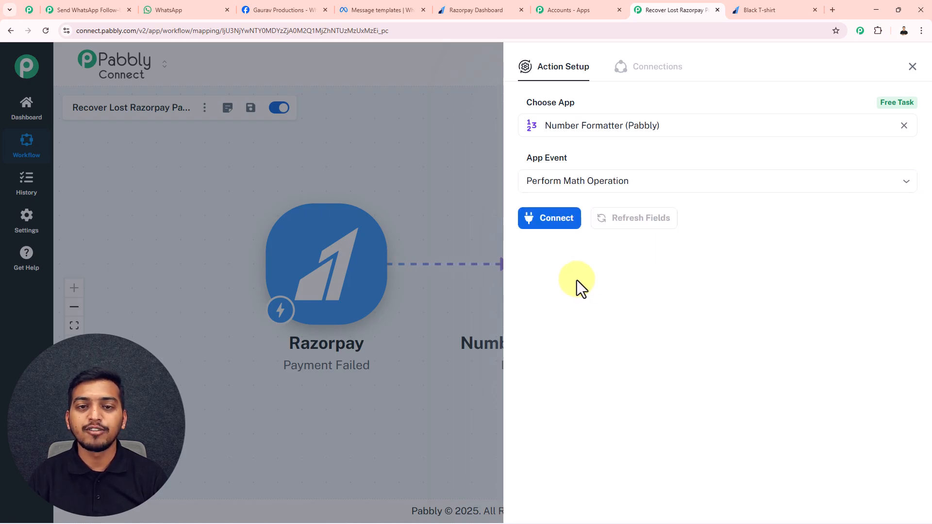
click(559, 222)
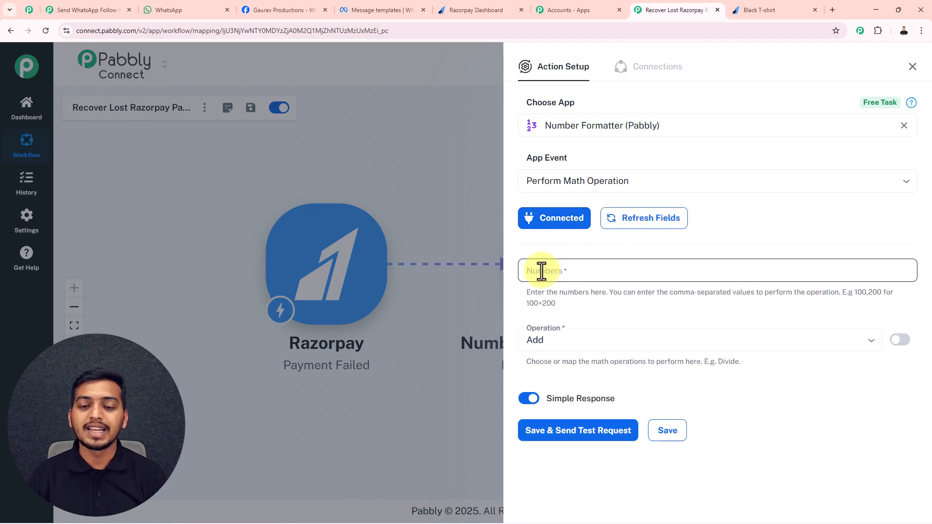
Fill Numbers with the Razorpay payload payment entity amount followed by ",100"
click(541, 270)
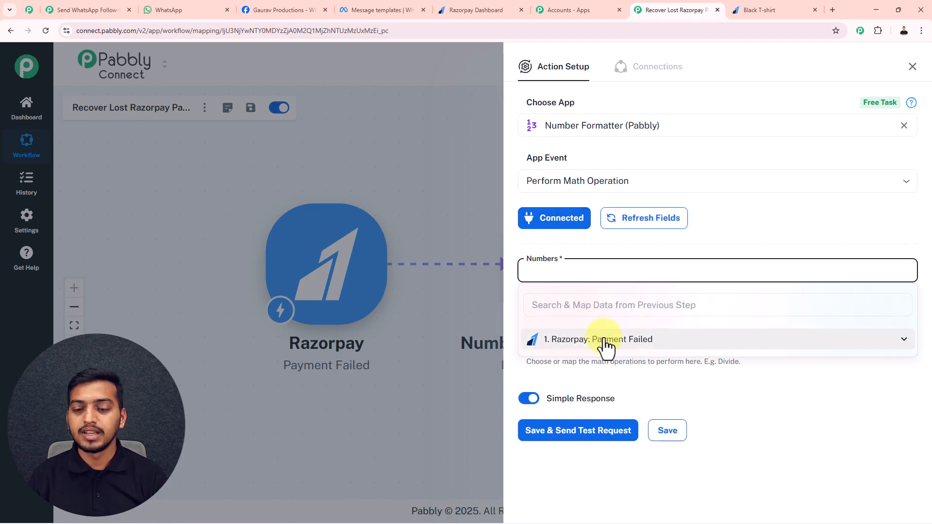
click(604, 311)
text(500)
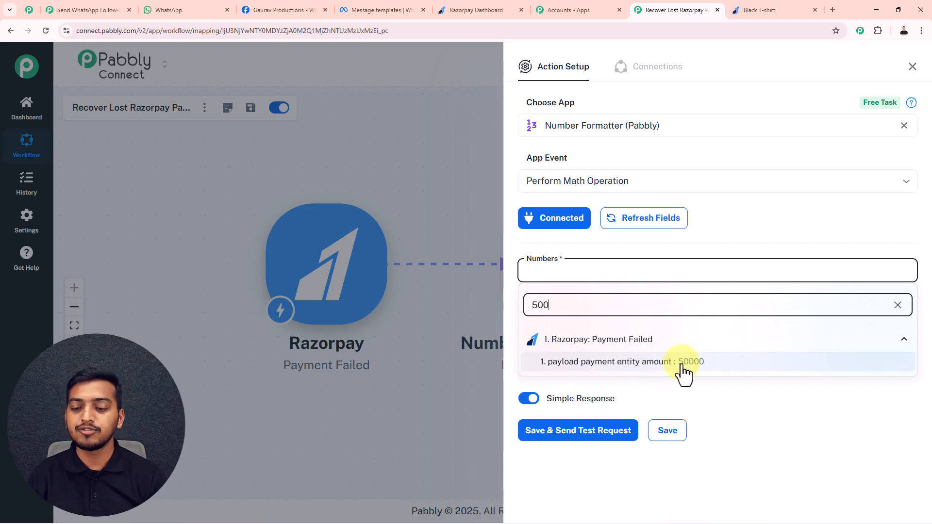
click(671, 369)
click(709, 251)
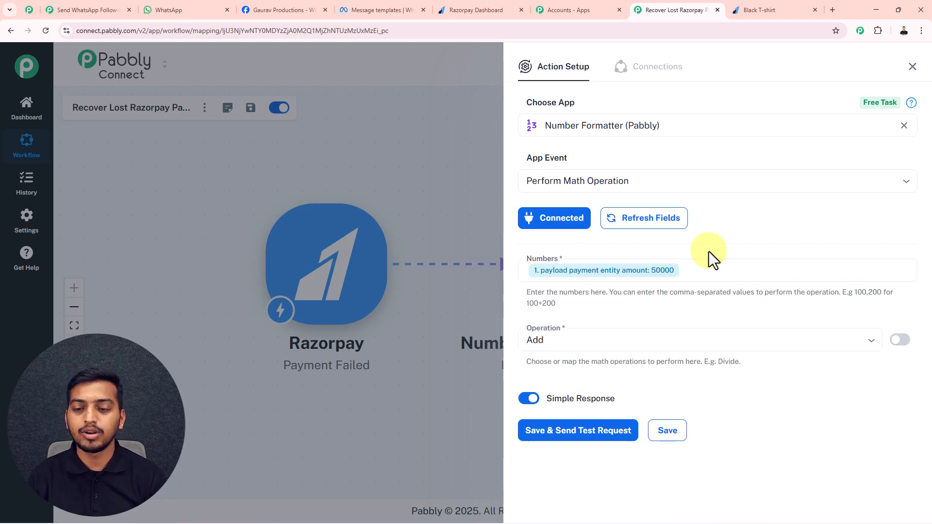
click(687, 274)
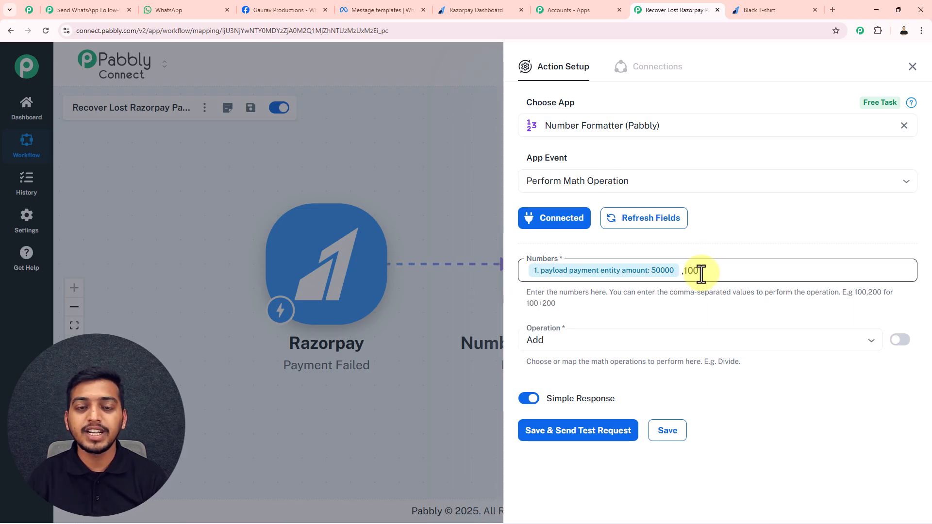
Set the math operation to Divide, save and send a test request, and close the Number Formatter setup
click(554, 339)
click(558, 439)
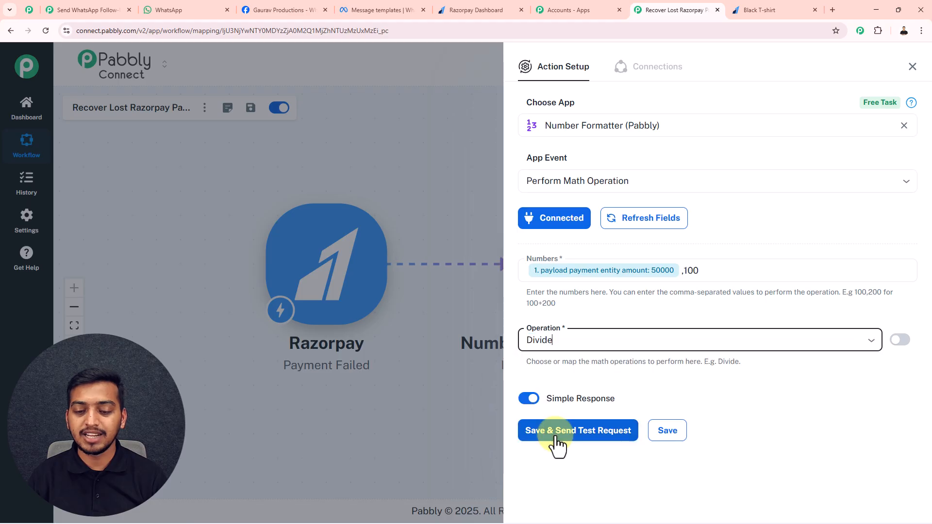
click(565, 435)
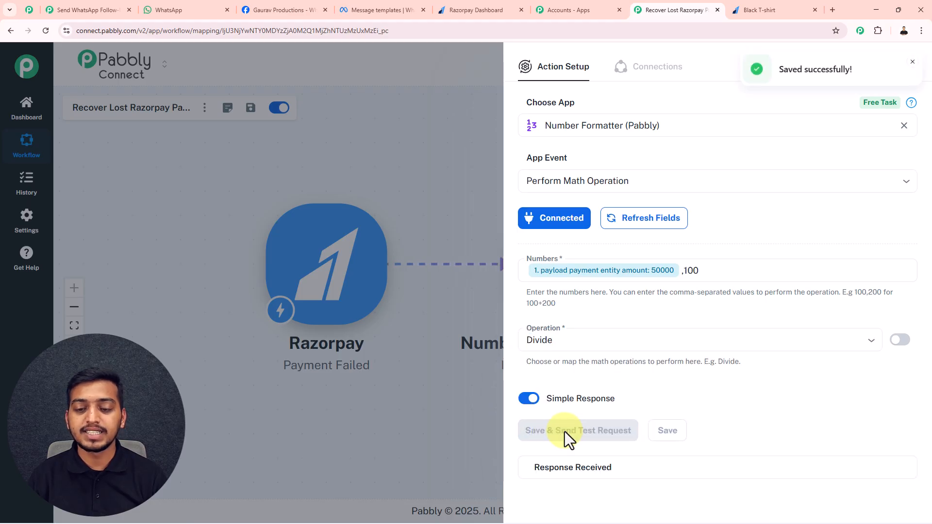
scroll(655, 390, down, 3)
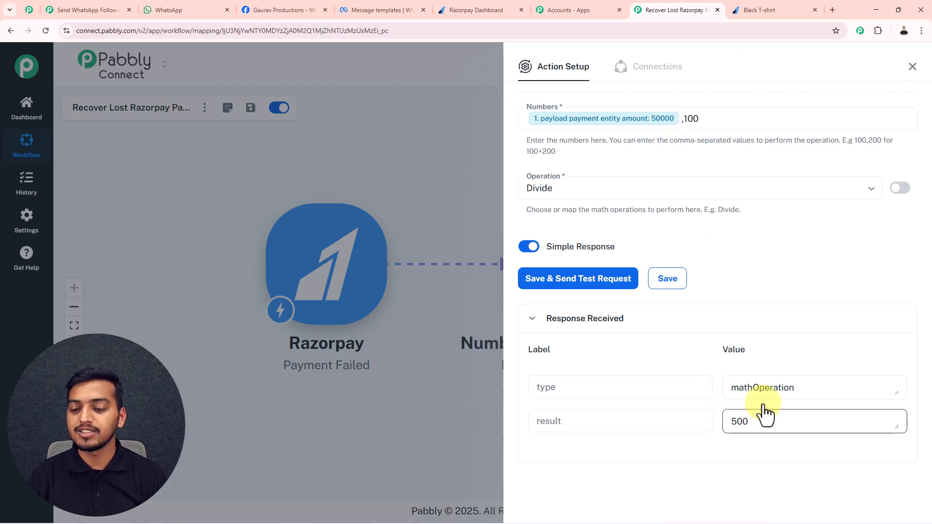
click(913, 68)
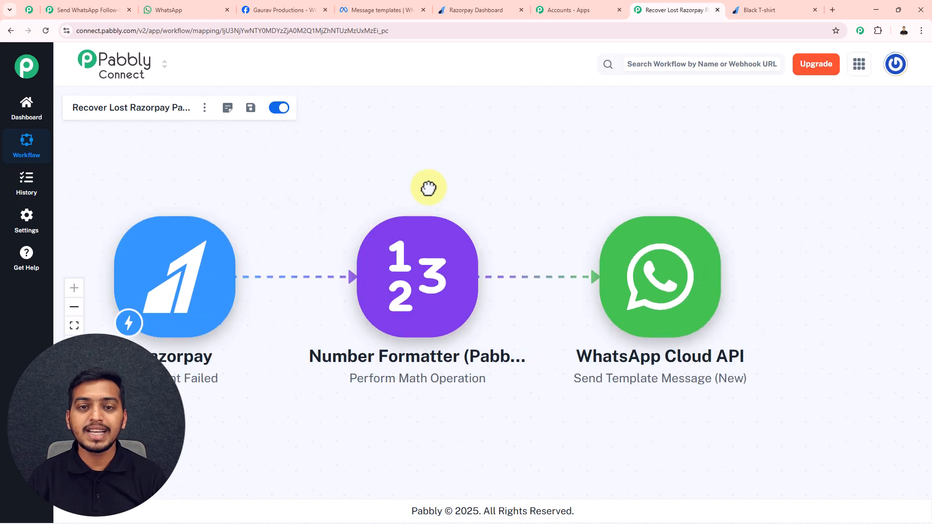
Reopen the WhatsApp Cloud API action and map Var 2 (Amount) to the result of the Number Formatter step
click(565, 294)
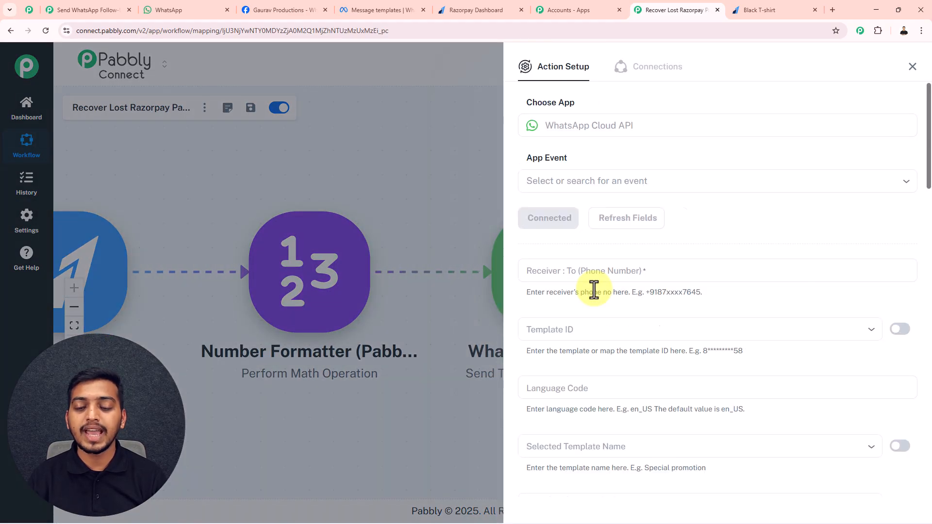
scroll(600, 293, down, 4)
scroll(599, 293, down, 10)
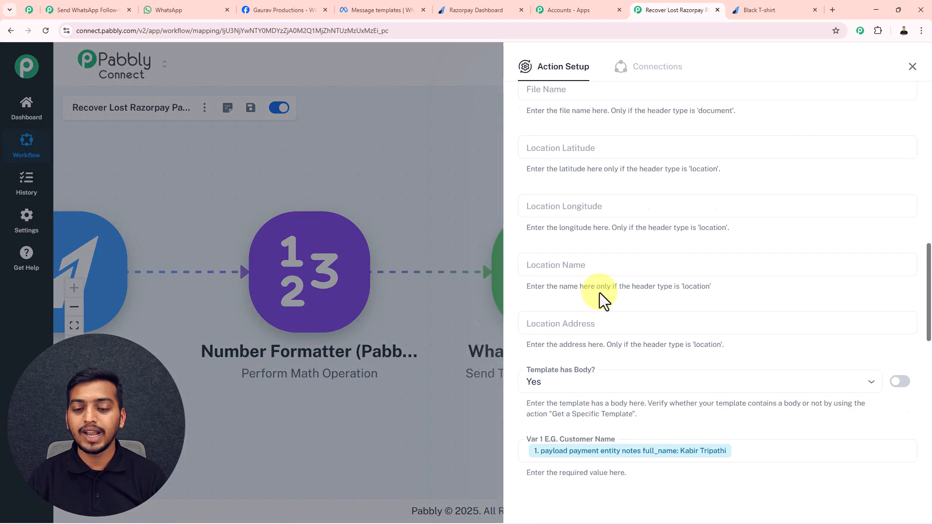
click(579, 347)
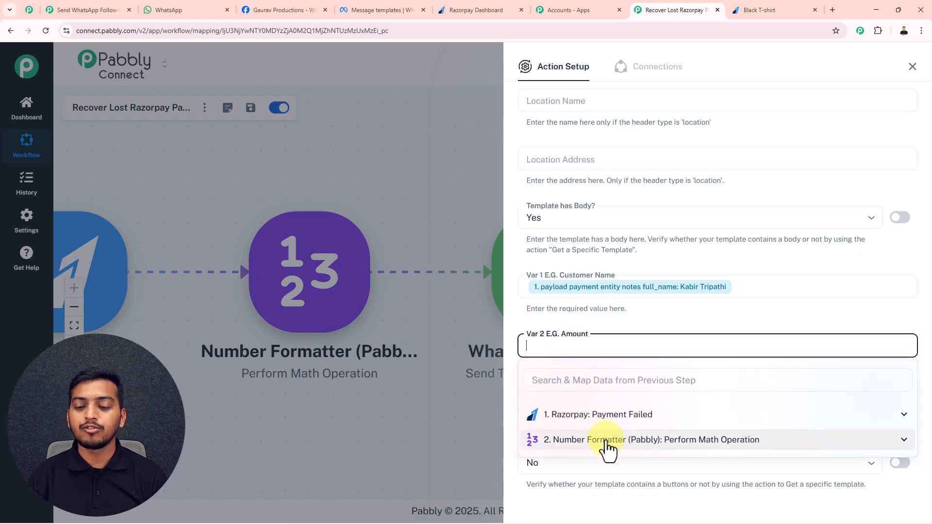
click(641, 440)
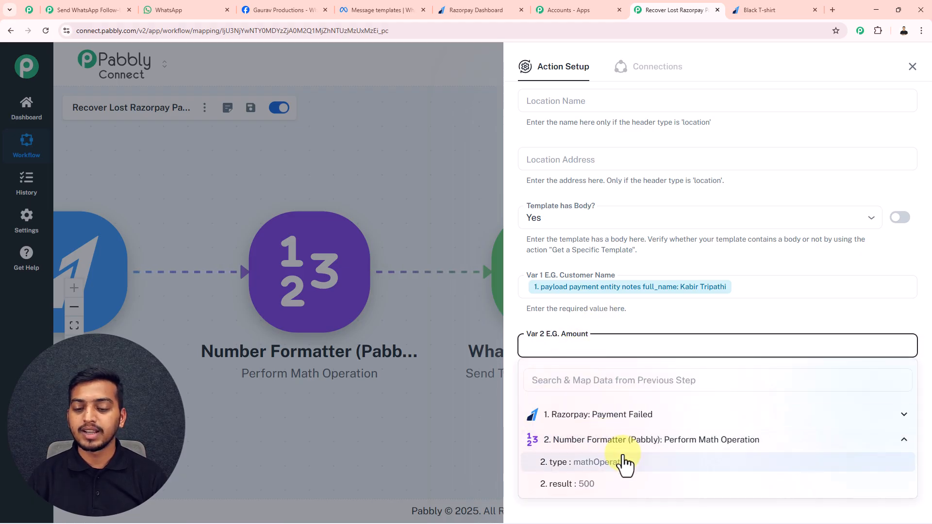
click(598, 484)
click(645, 329)
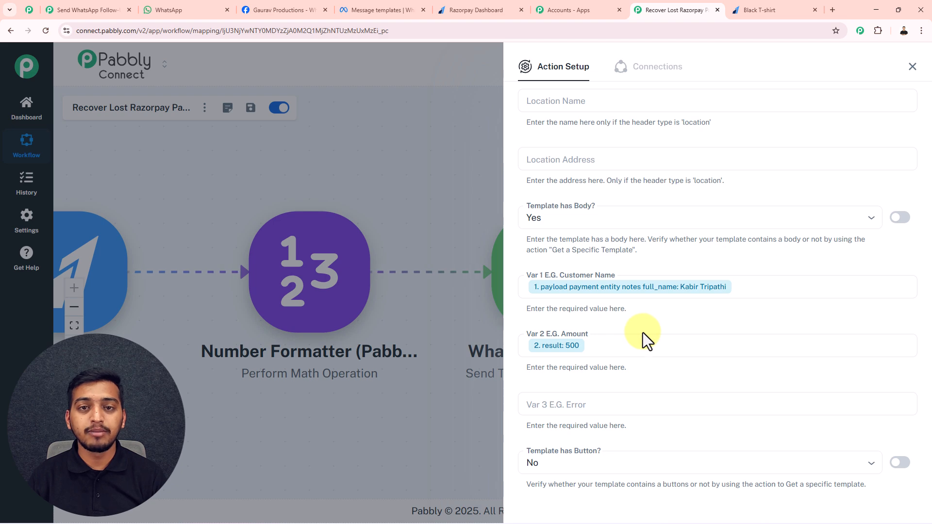
Map Var 3 (Error) to the payload payment entity error_description field from the Razorpay Payment Failed data
scroll(643, 333, down, 3)
click(593, 262)
click(593, 298)
text(error)
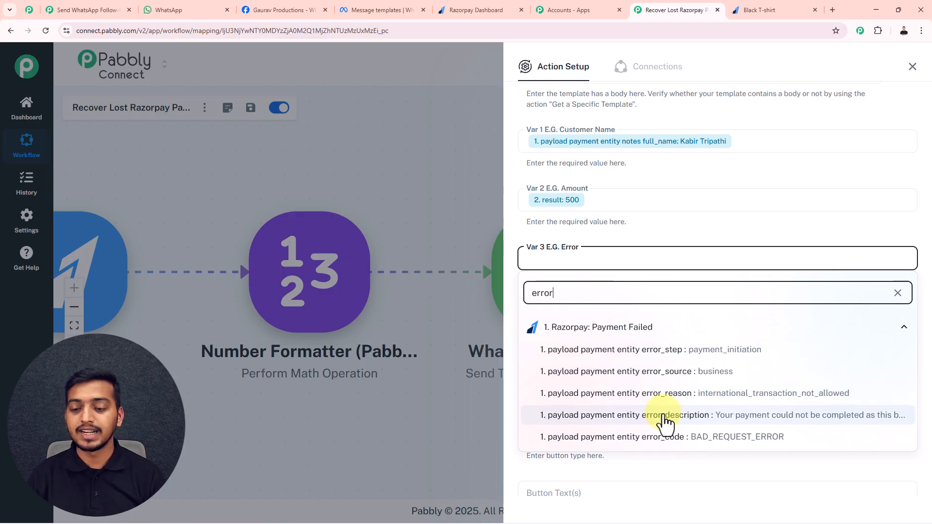
click(770, 416)
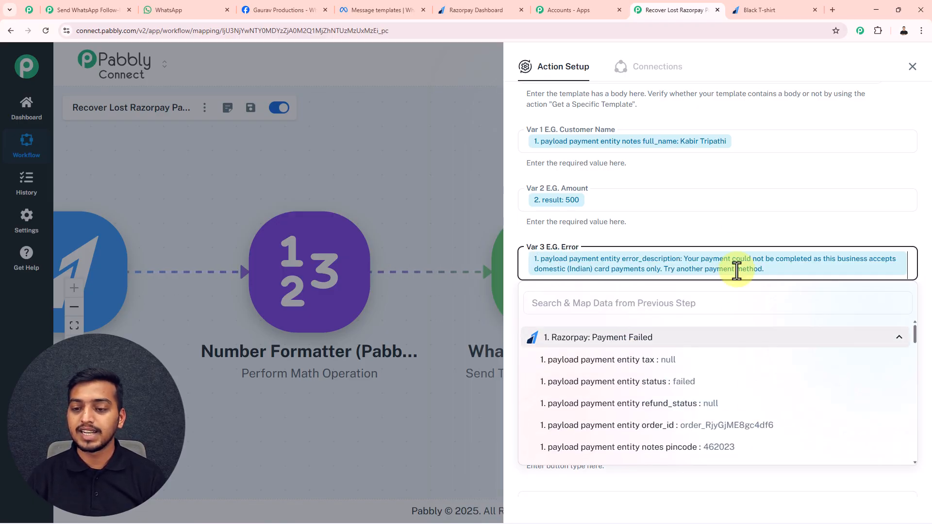
Review the WhatsApp Cloud API action's body variable mappings, button options and the note on static and dynamic template sections
click(739, 227)
scroll(634, 313, down, 2)
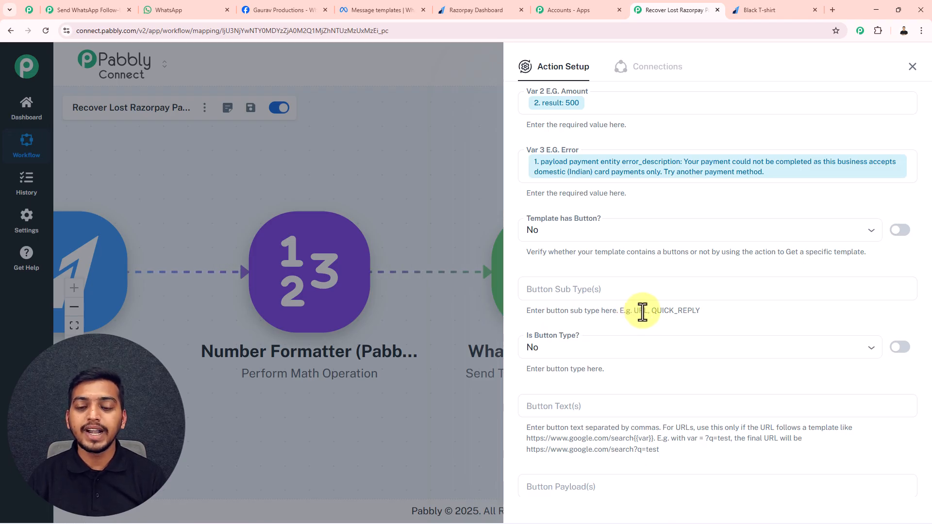
scroll(636, 312, down, 4)
scroll(627, 386, down, 1)
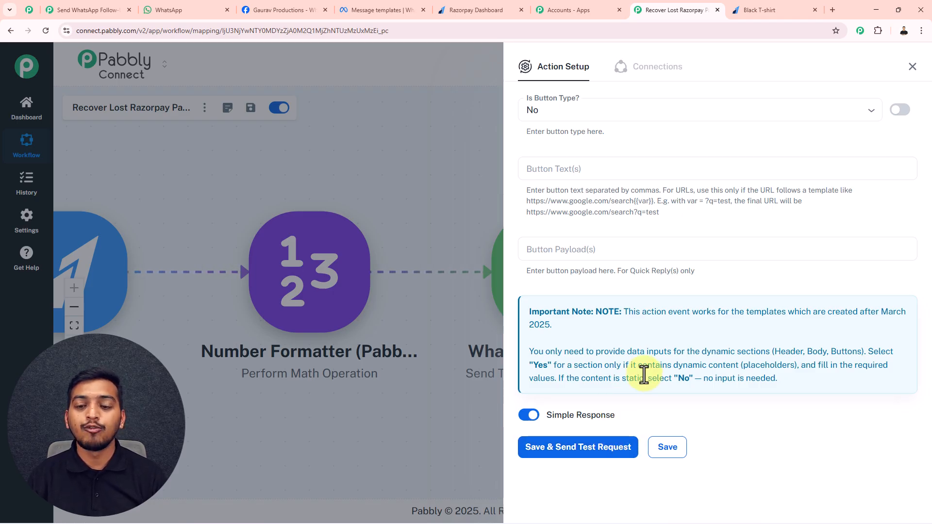
scroll(645, 375, up, 10)
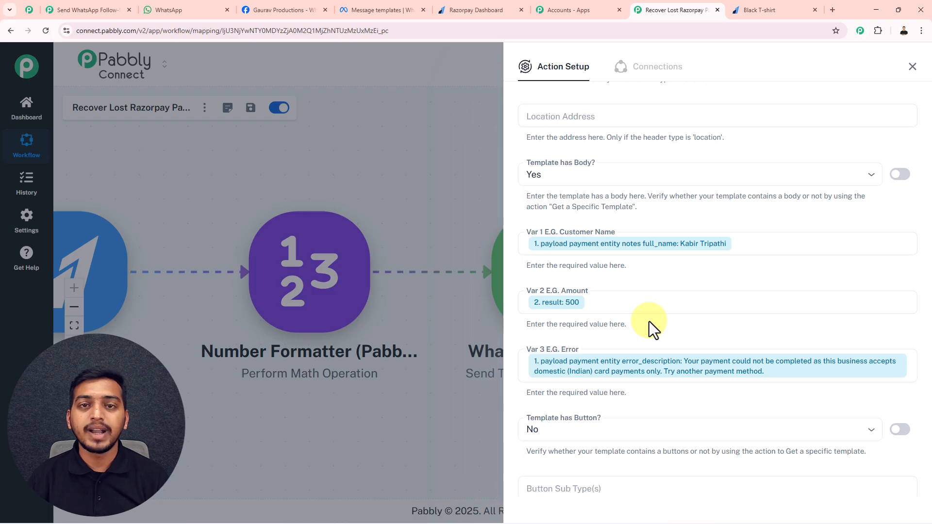
scroll(680, 369, down, 8)
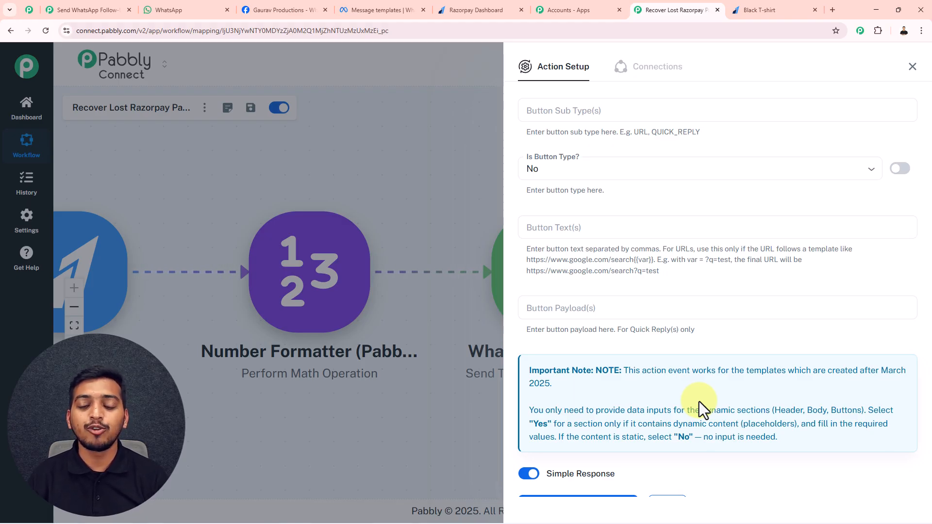
scroll(699, 401, down, 2)
scroll(710, 379, up, 15)
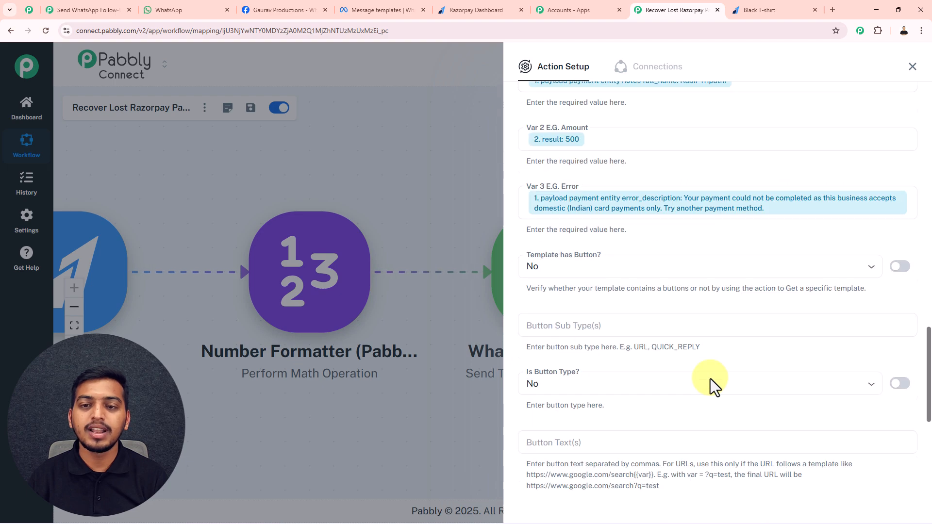
scroll(631, 301, up, 10)
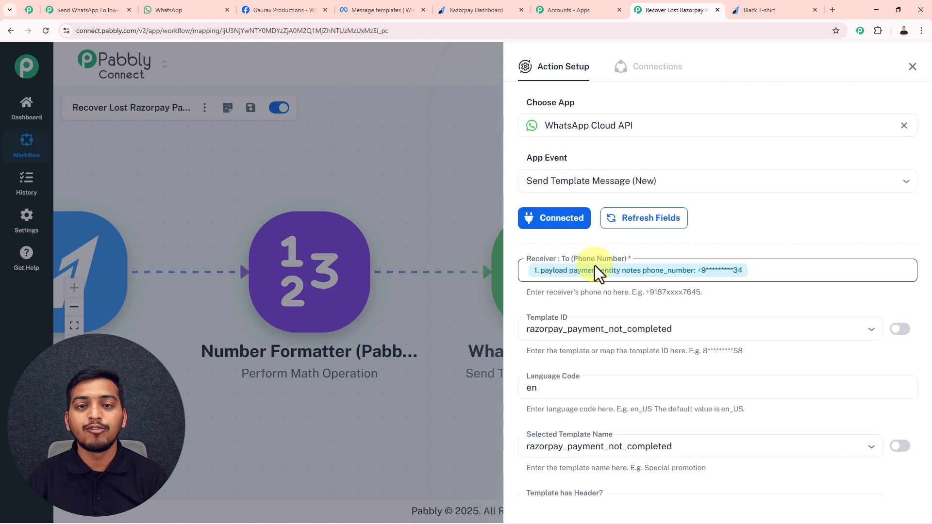
Check the receiver phone number mapping, and save the WhatsApp Cloud API action while sending a test request
click(763, 272)
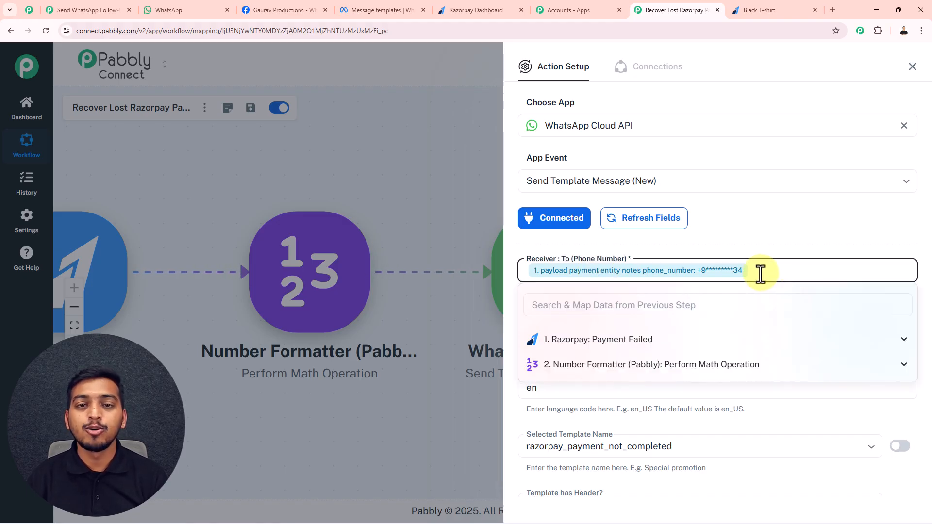
scroll(598, 383, down, 15)
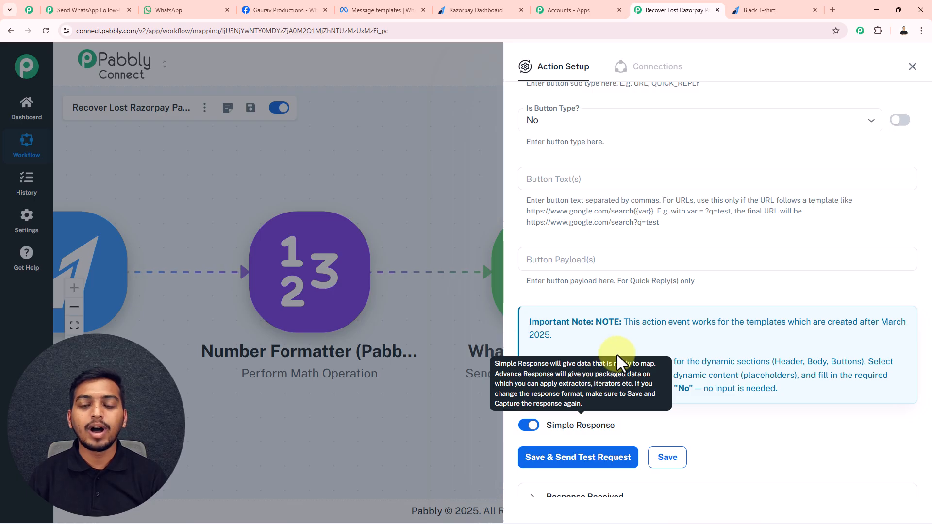
click(579, 461)
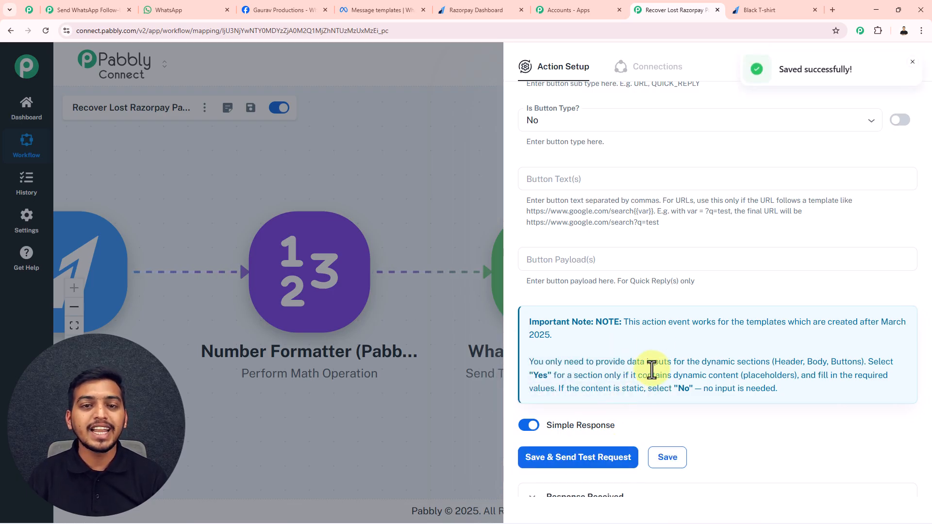
Switch to WhatsApp to check the name, amount and error in the Payment Not Completed message, and return to the Pabbly Connect workflow
click(167, 9)
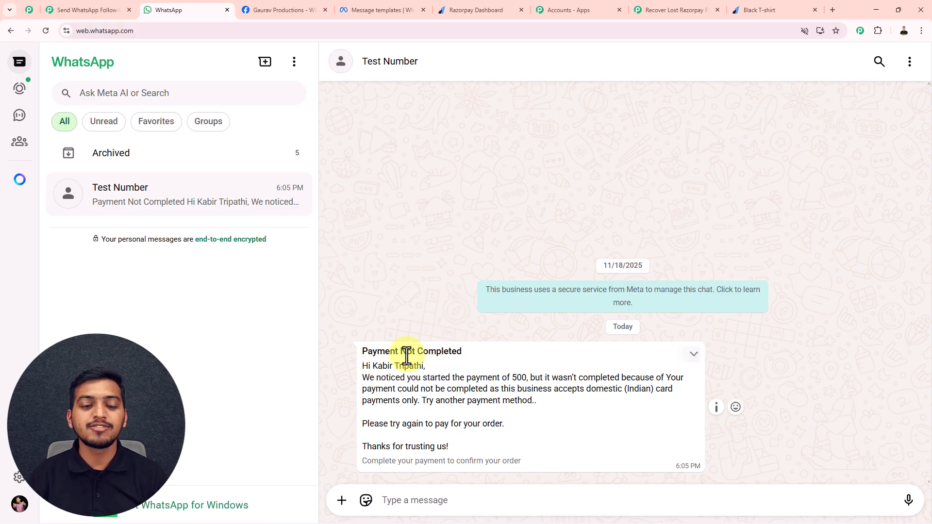
double_click(517, 378)
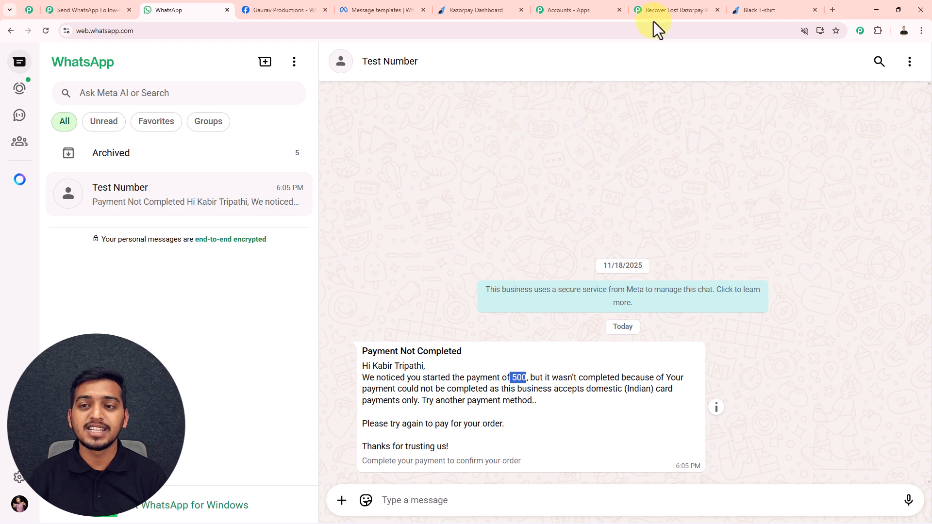
click(657, 9)
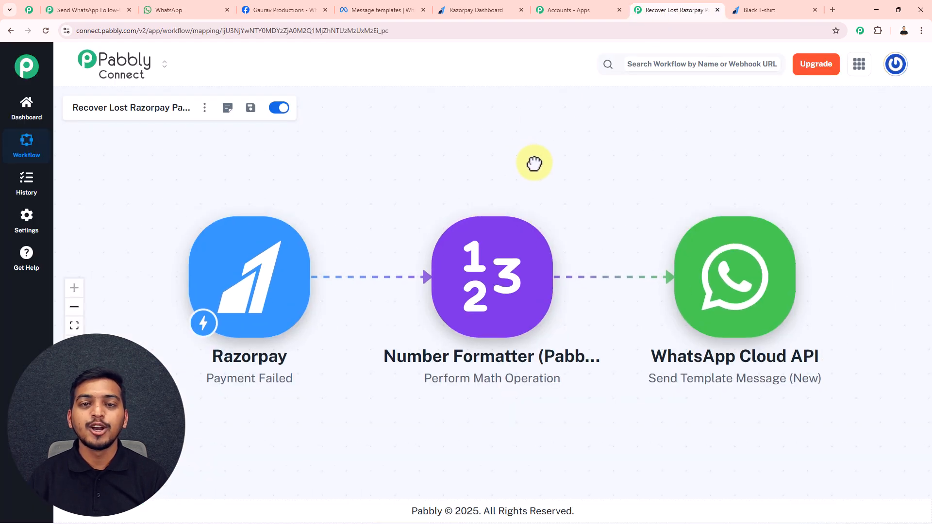
drag(534, 164, 530, 165)
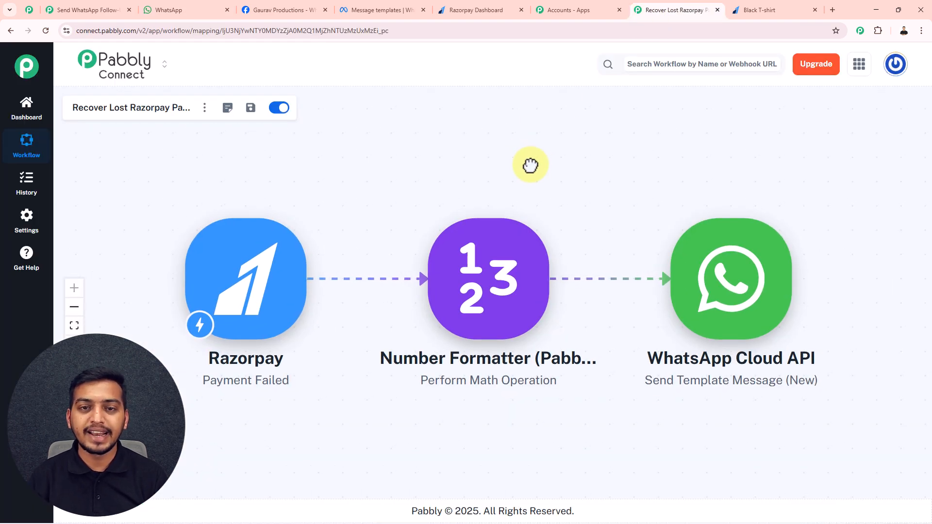